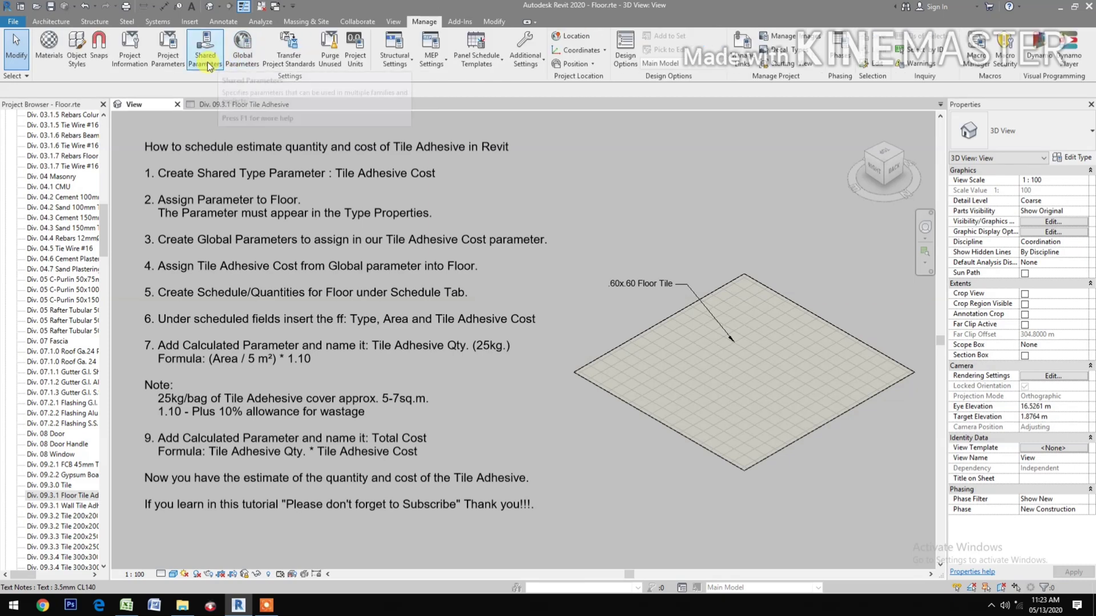
# Create the Currency shared parameter 'Tile Adhesive Cost' in the Tutorial group.
pyautogui.click(207, 63)
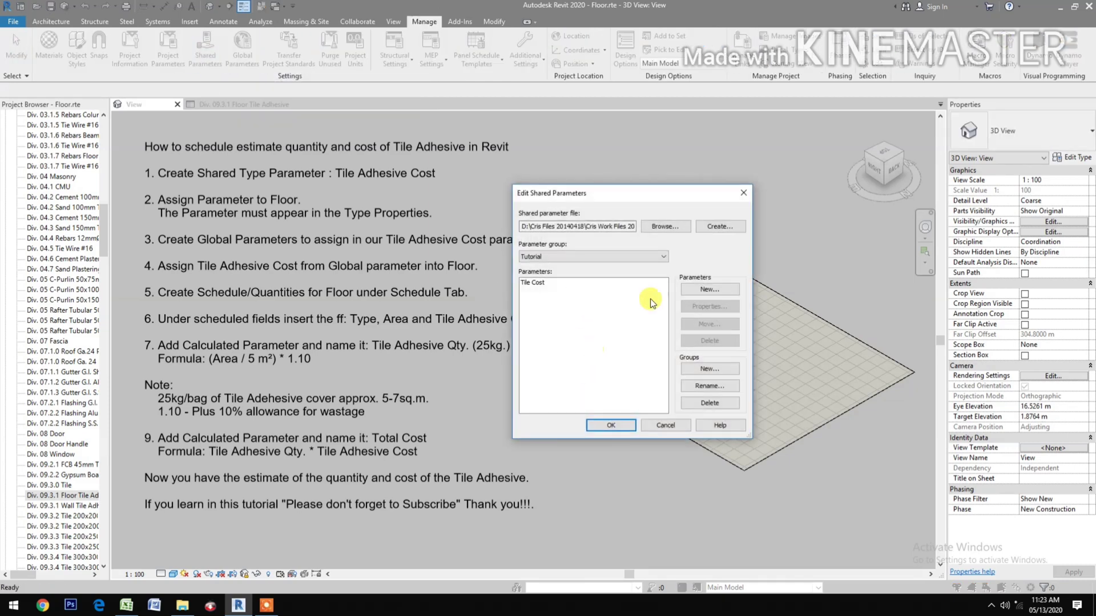
pyautogui.click(697, 289)
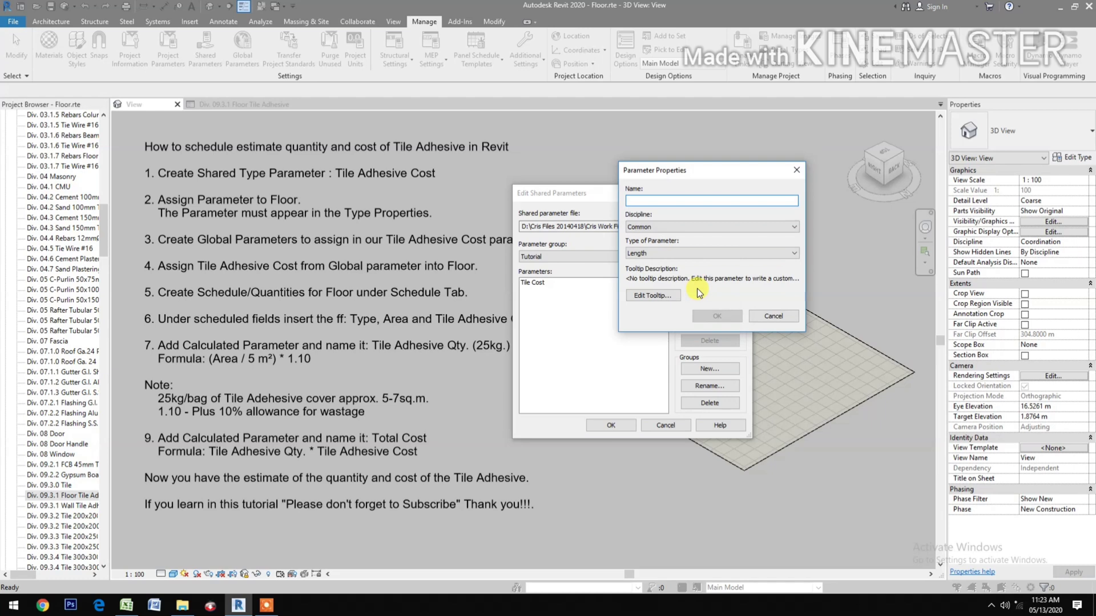
pyautogui.write('Tile Adhesive')
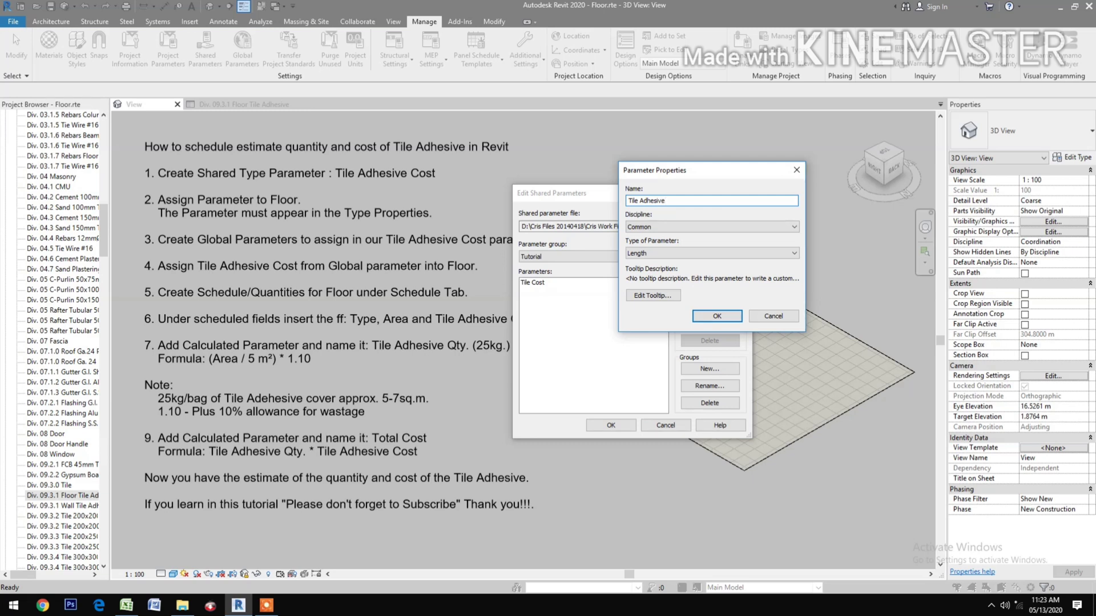
pyautogui.write(' Cost')
pyautogui.click(639, 253)
pyautogui.click(650, 323)
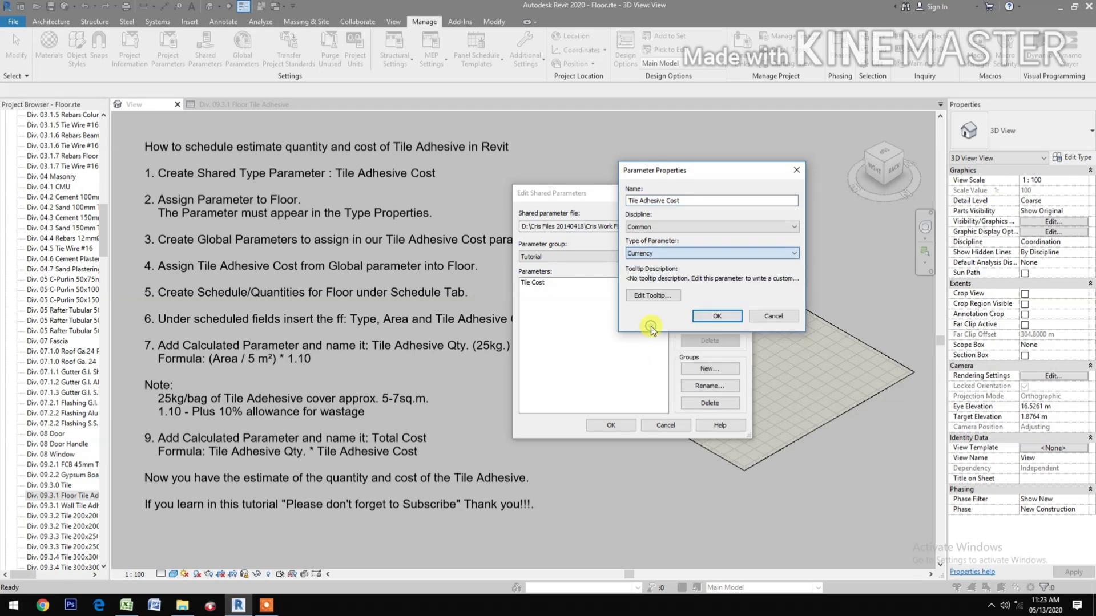
pyautogui.click(725, 316)
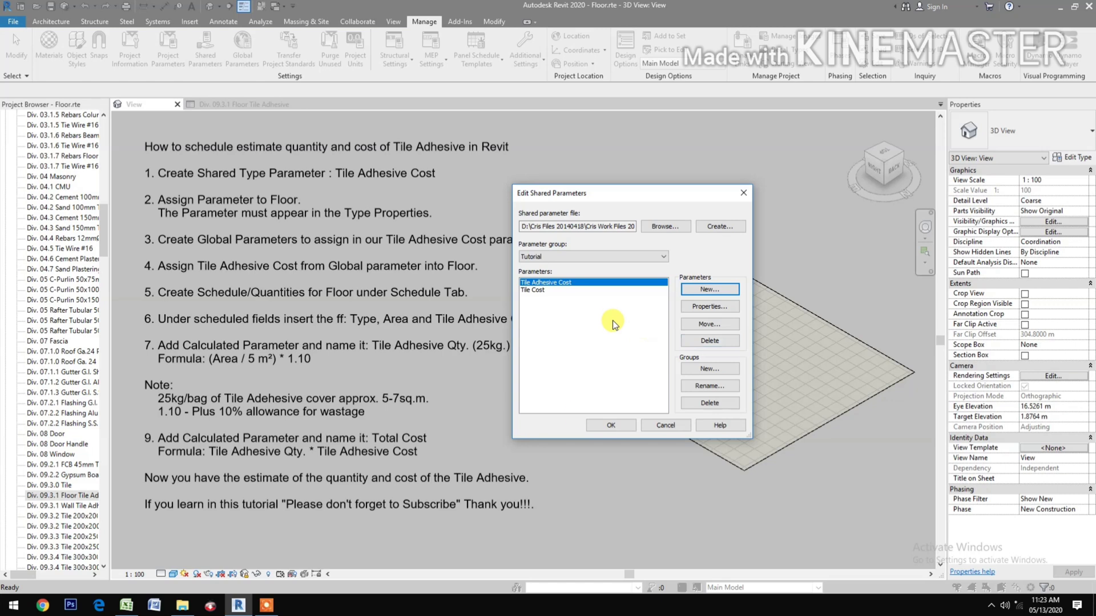
pyautogui.click(602, 426)
pyautogui.click(168, 52)
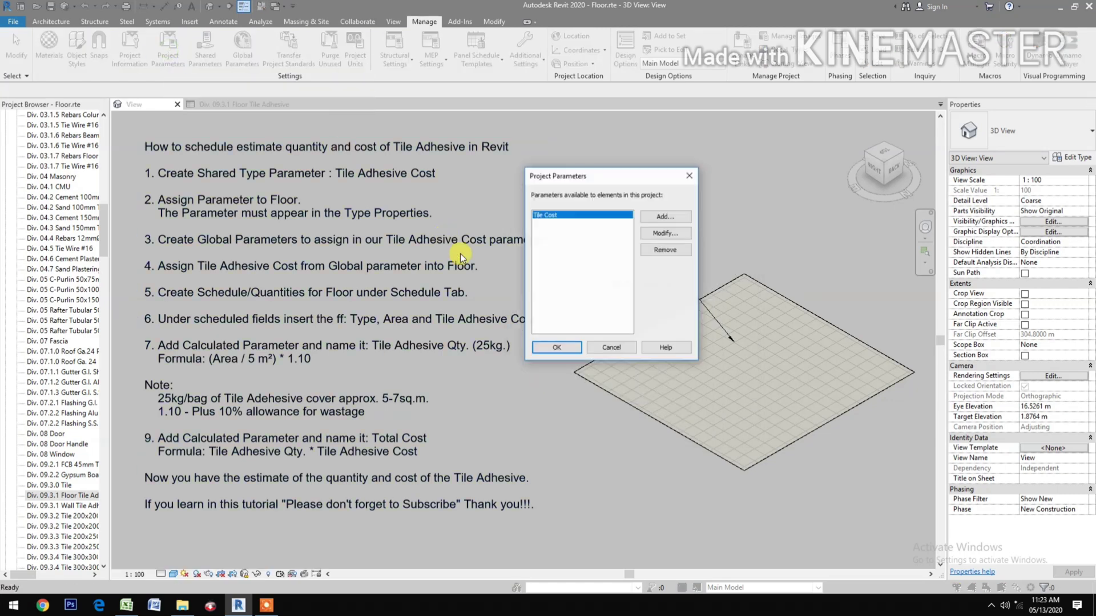
# Add shared Tile Adhesive Cost as a Floors type parameter under Identity Data.
pyautogui.click(674, 217)
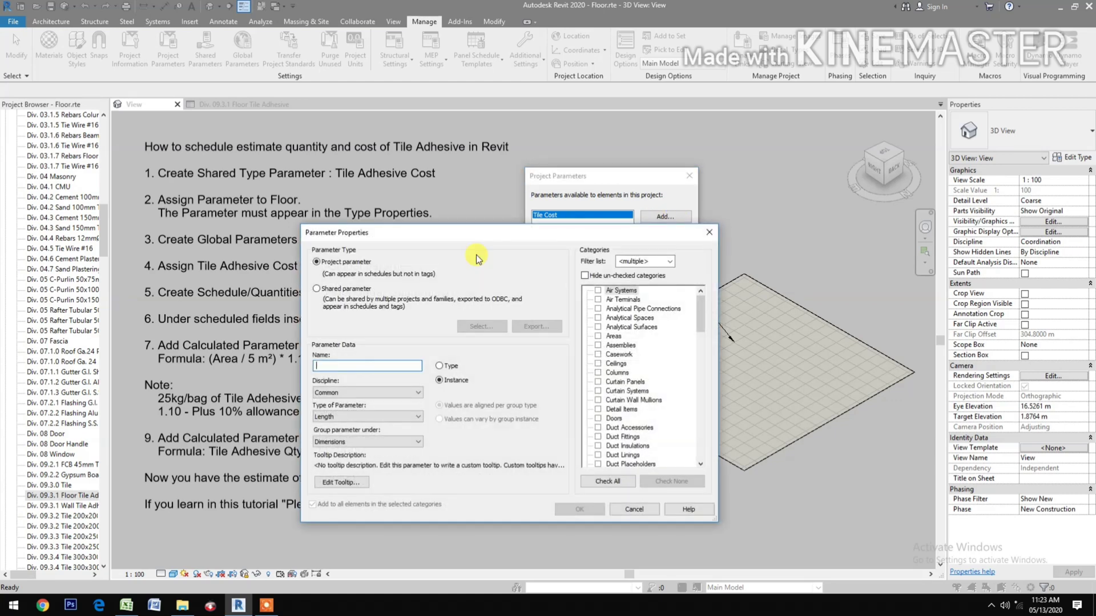
pyautogui.click(338, 289)
pyautogui.click(482, 326)
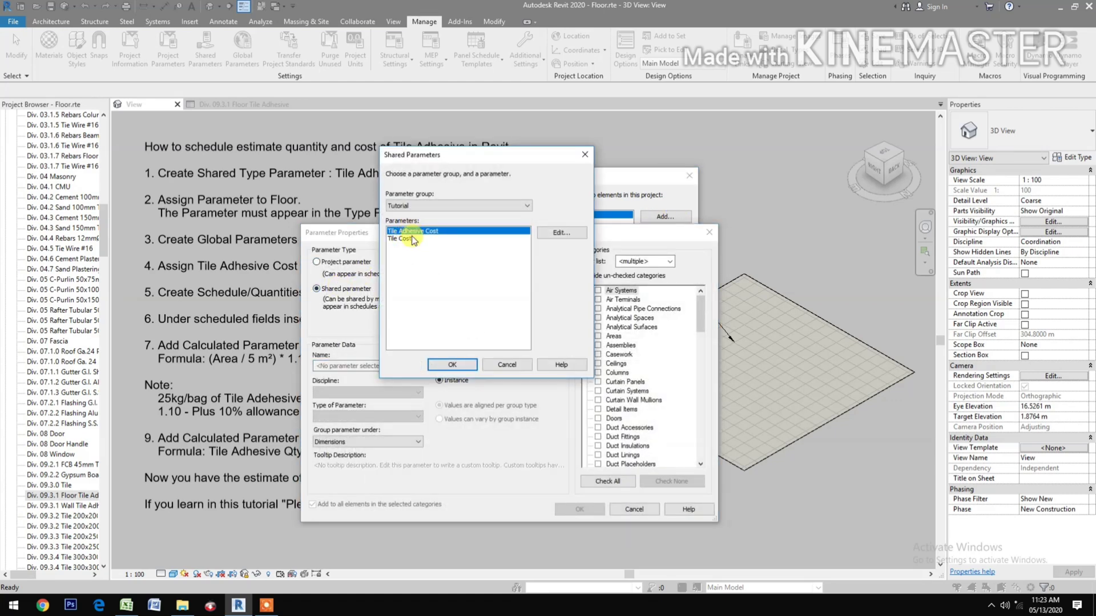
pyautogui.click(448, 364)
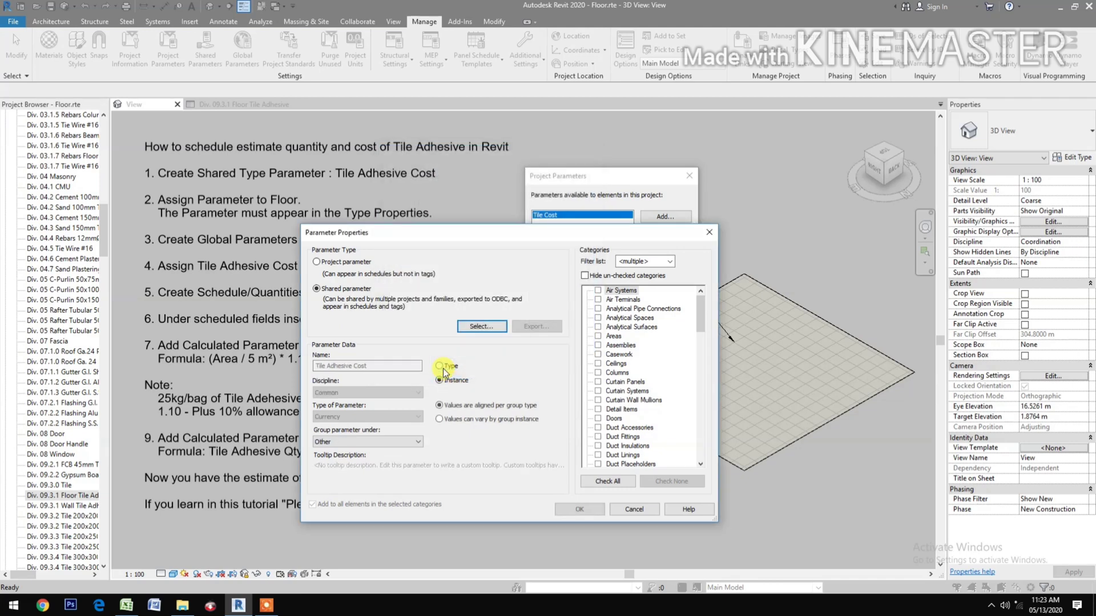
pyautogui.click(439, 366)
pyautogui.click(381, 443)
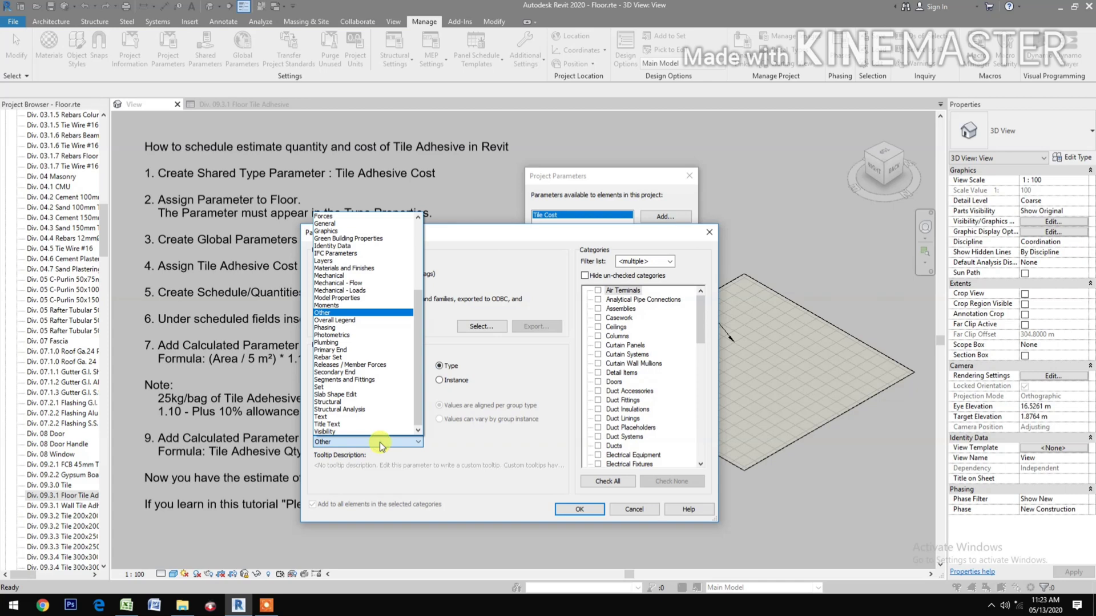
pyautogui.click(334, 246)
pyautogui.scroll(-6, 614, 370)
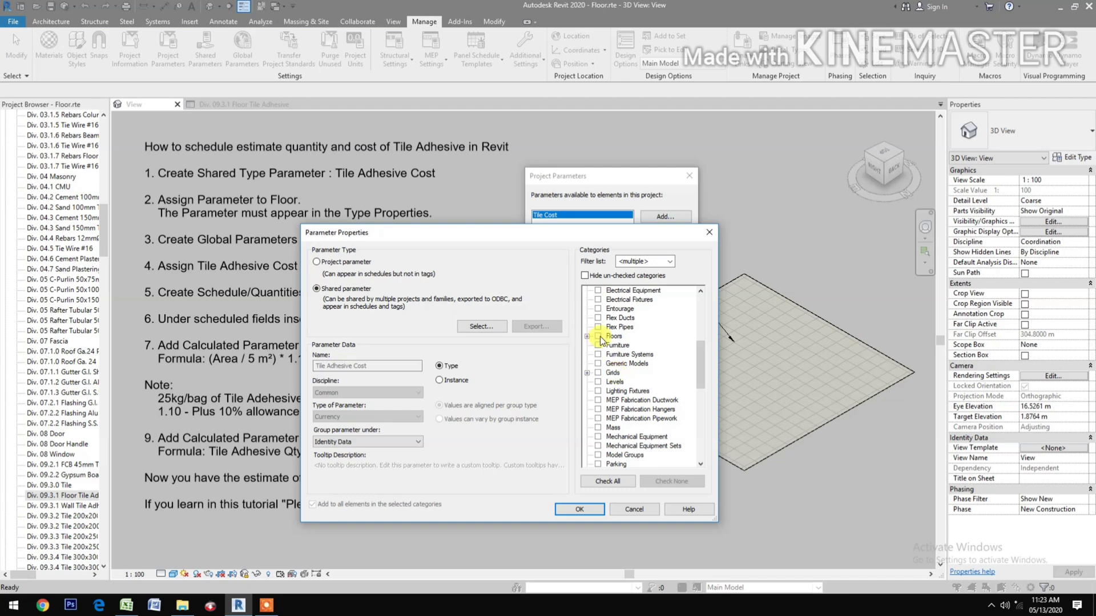
pyautogui.click(598, 337)
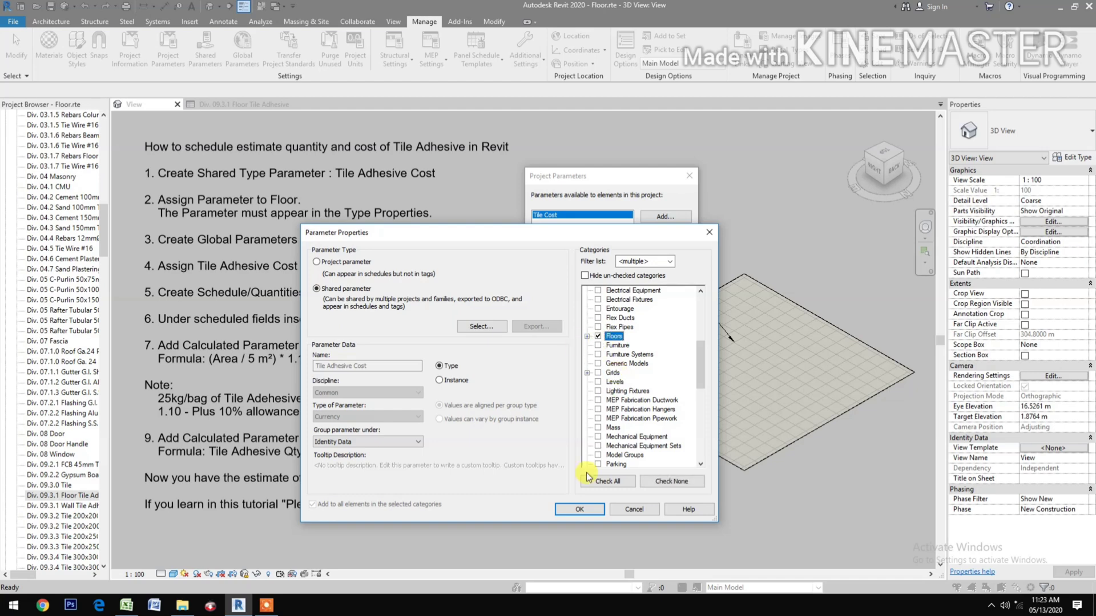
pyautogui.click(578, 509)
pyautogui.click(556, 347)
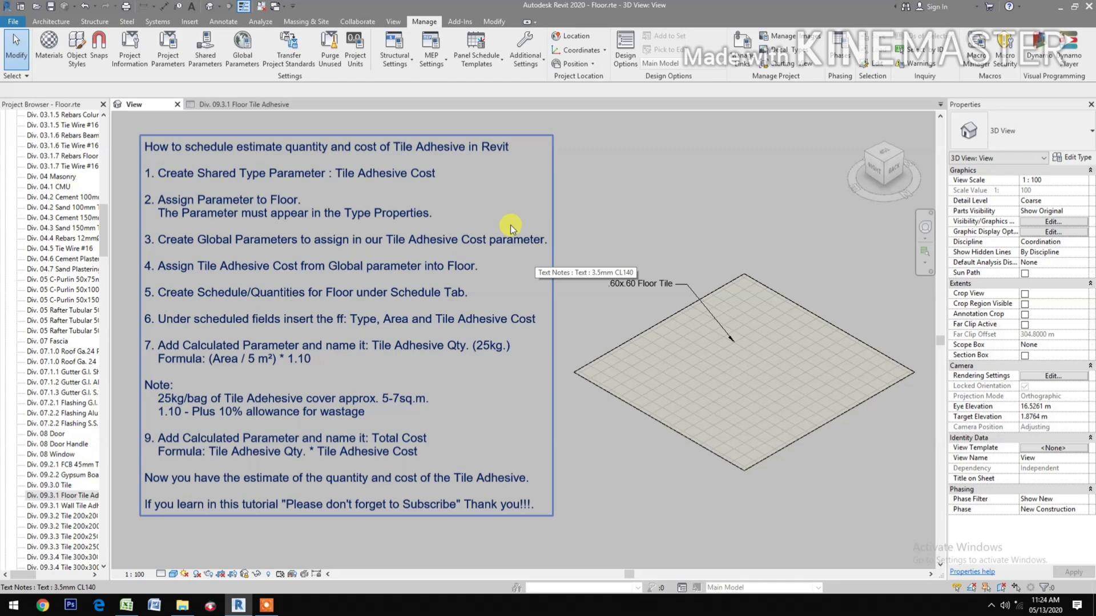
# Open Global Parameters, which lists Tile .6x.6 Cost at 250.00.
pyautogui.click(242, 44)
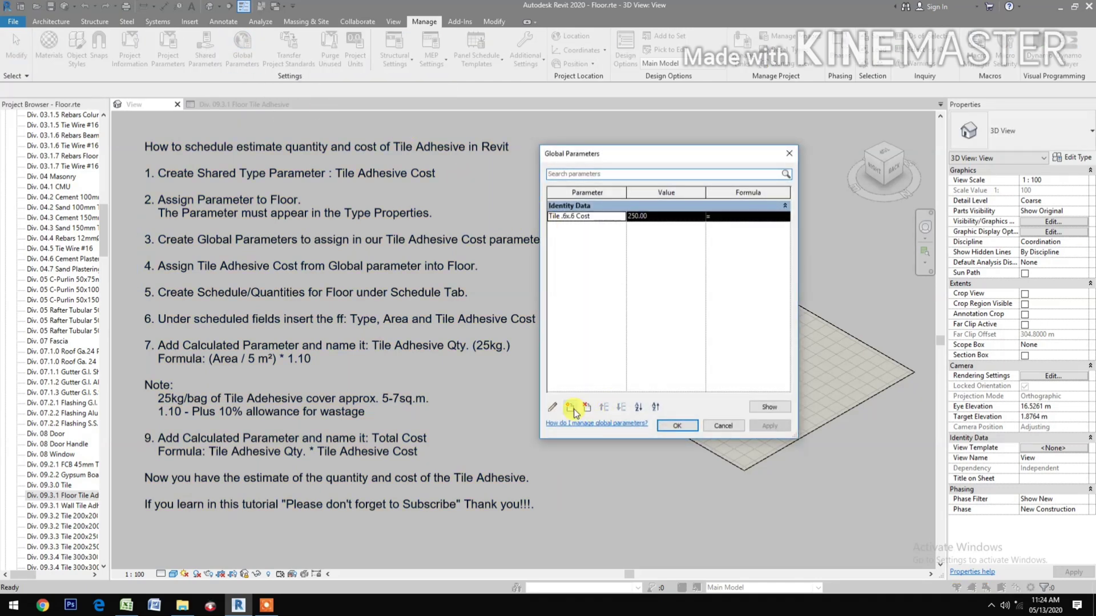
# Create a Currency global parameter 'Tile Adhesive Cost' grouped under Identity Data.
pyautogui.click(570, 407)
pyautogui.write('Tile Adhesive Cost')
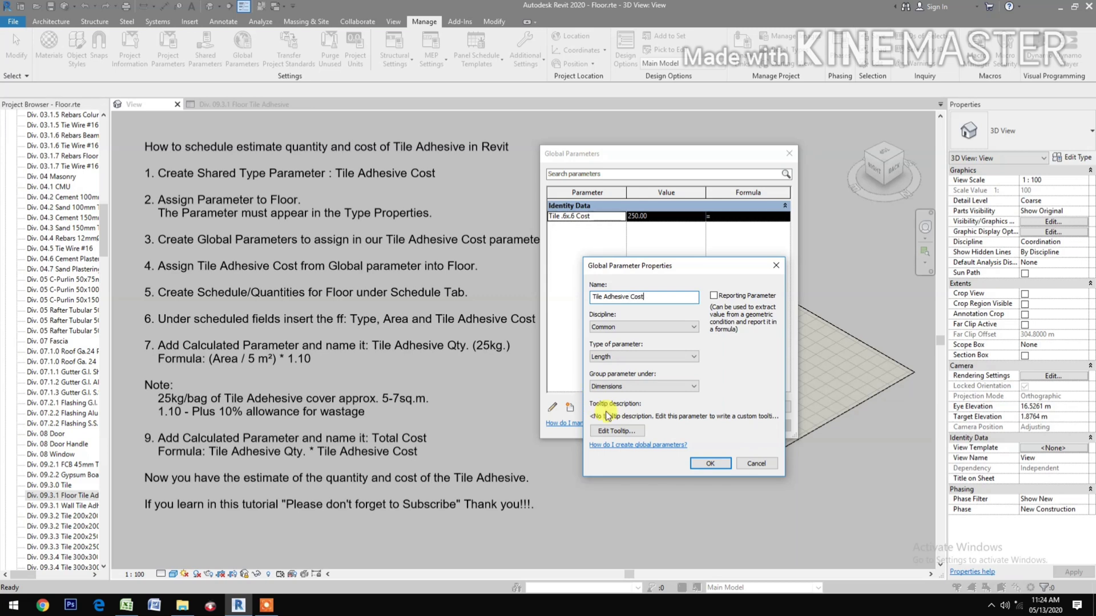
pyautogui.click(636, 355)
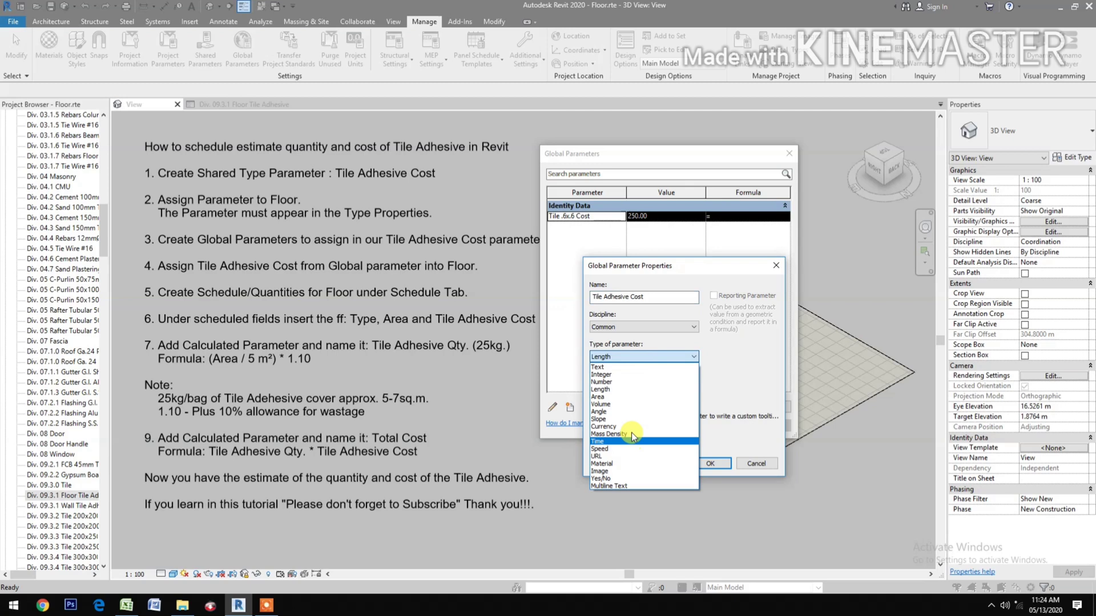
pyautogui.click(636, 428)
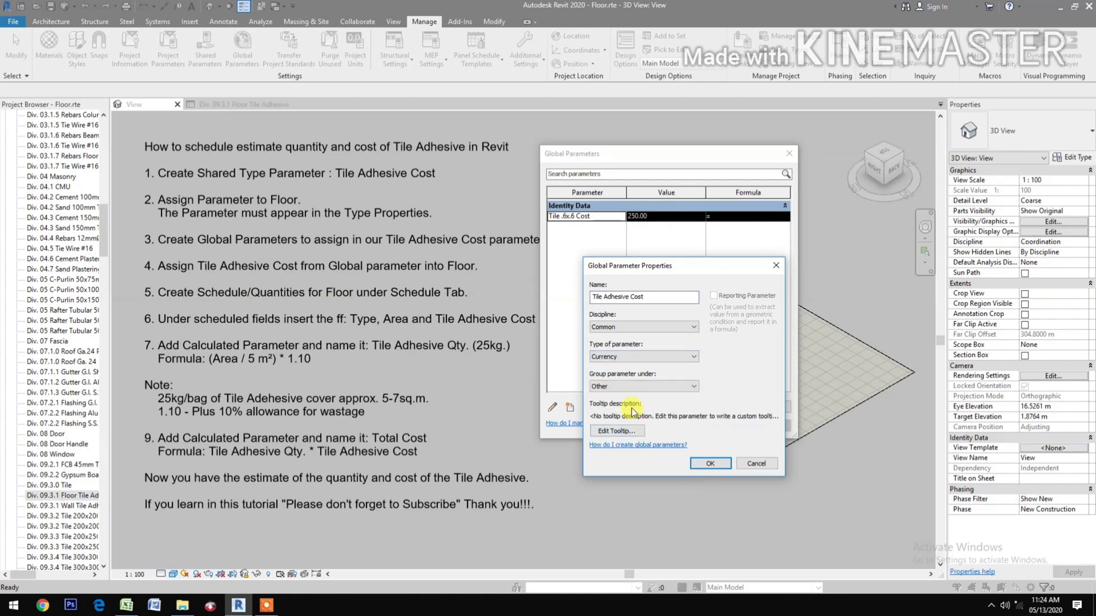
pyautogui.click(631, 387)
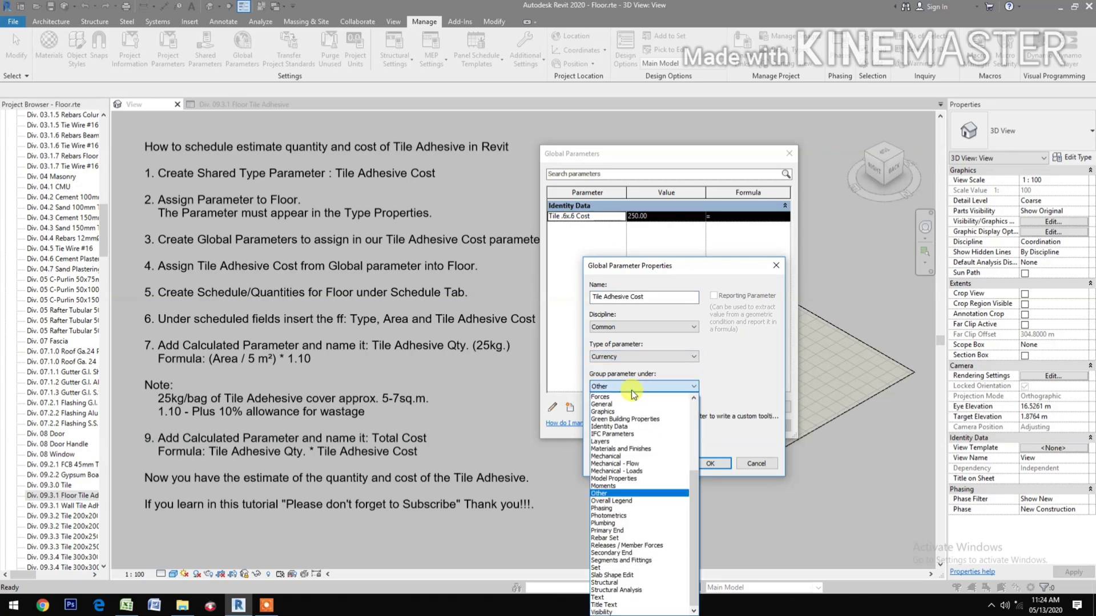
pyautogui.click(622, 426)
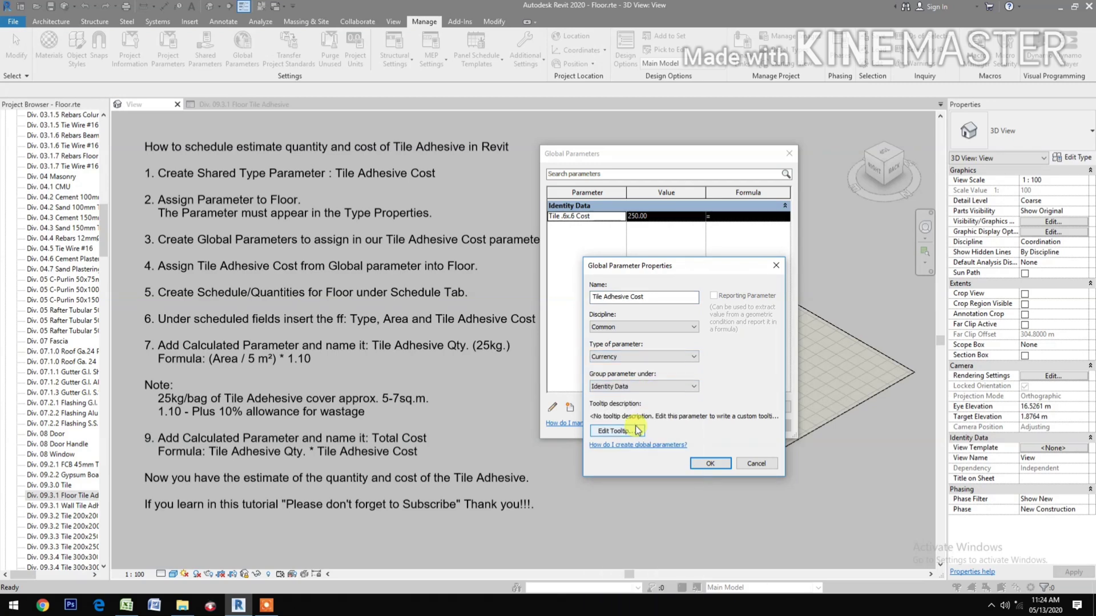
pyautogui.click(710, 462)
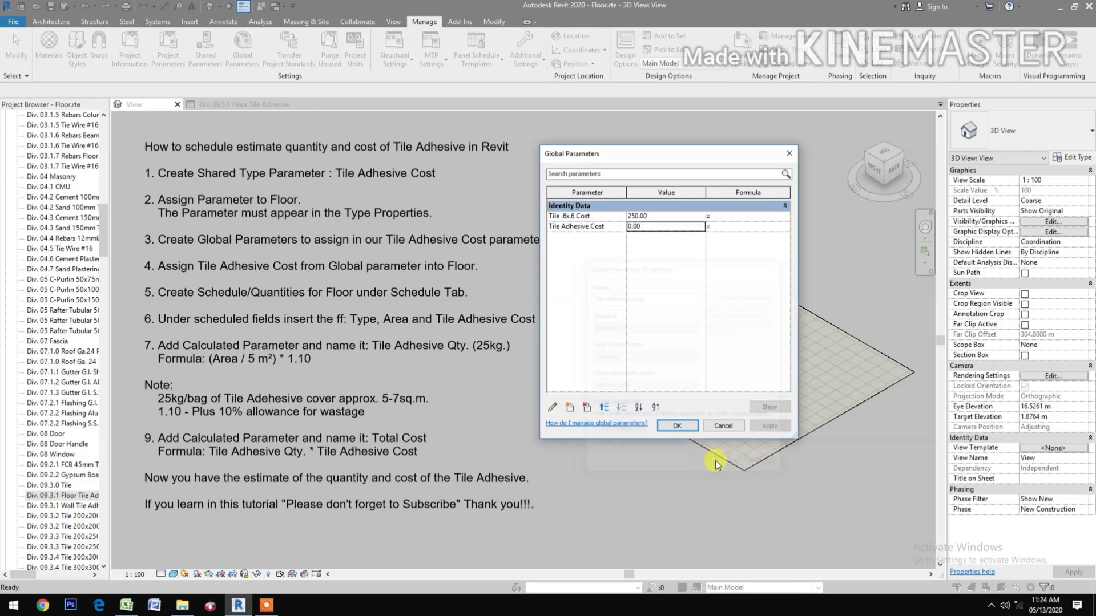
# Set Tile Adhesive Cost to 250.00 and open the tiled floor's type properties.
pyautogui.click(652, 228)
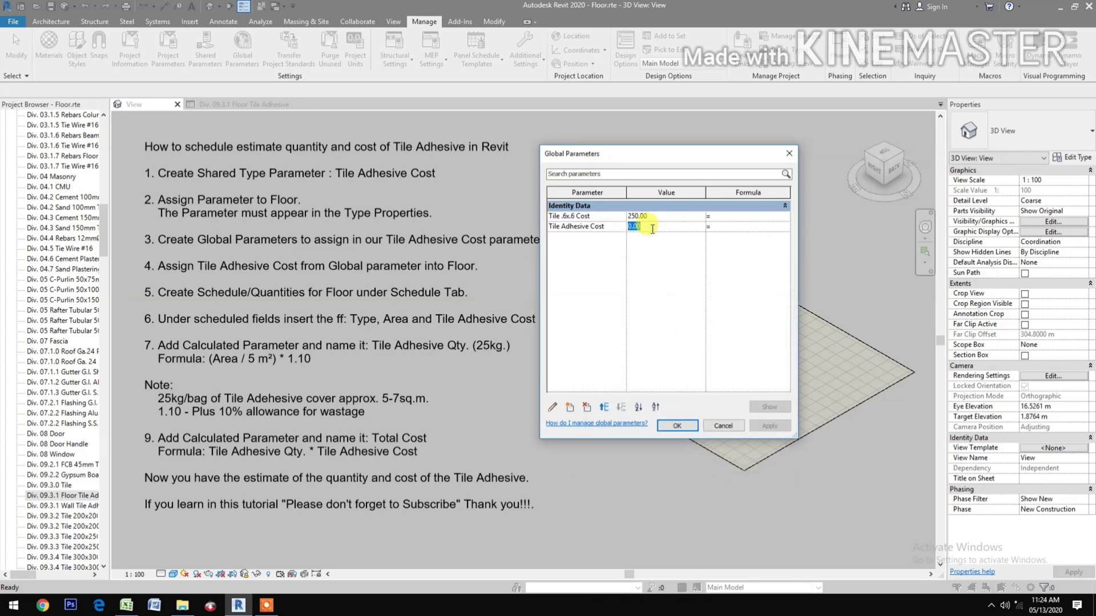
pyautogui.write('25')
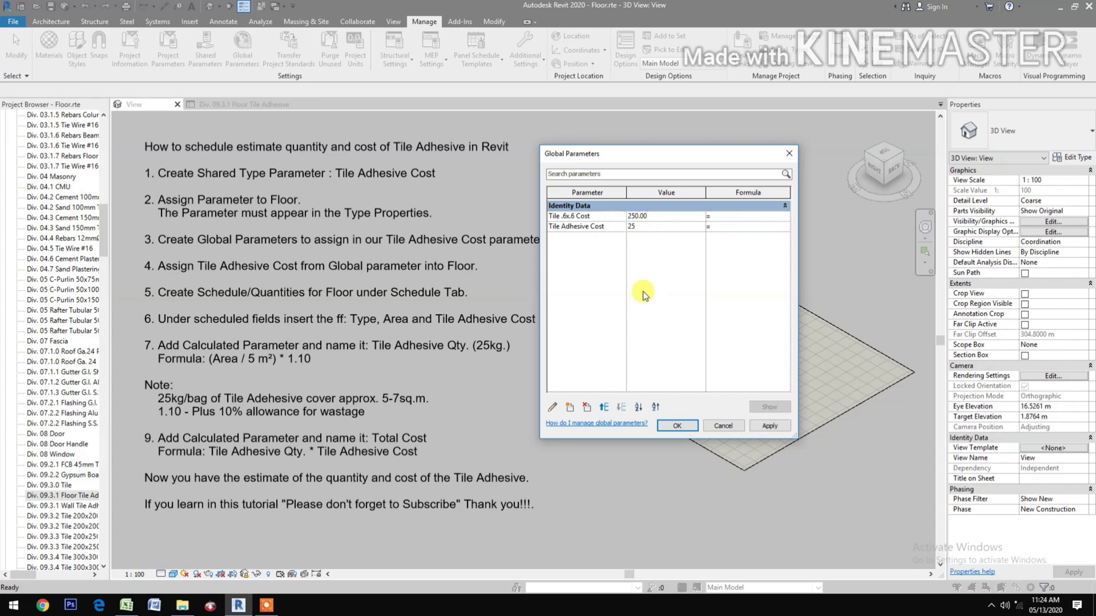
pyautogui.write('0')
pyautogui.click(775, 425)
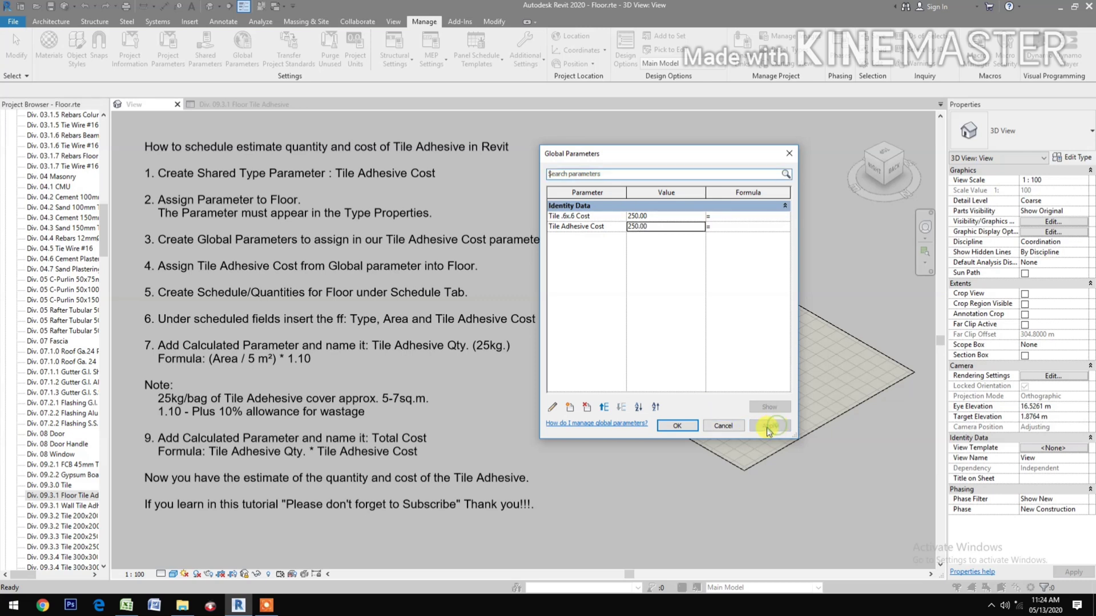
pyautogui.click(685, 429)
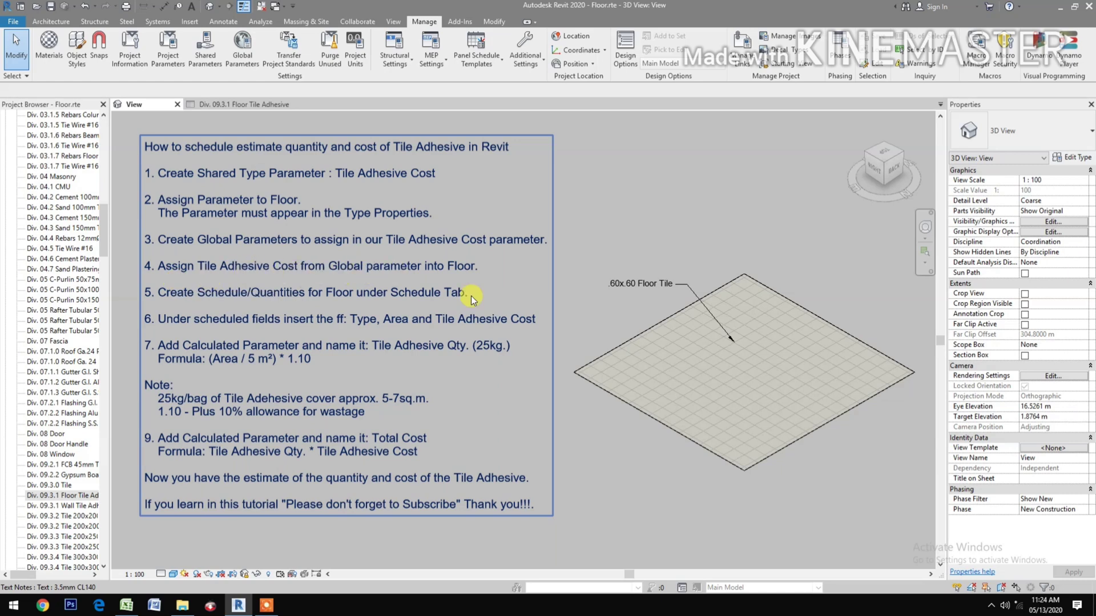
pyautogui.click(586, 372)
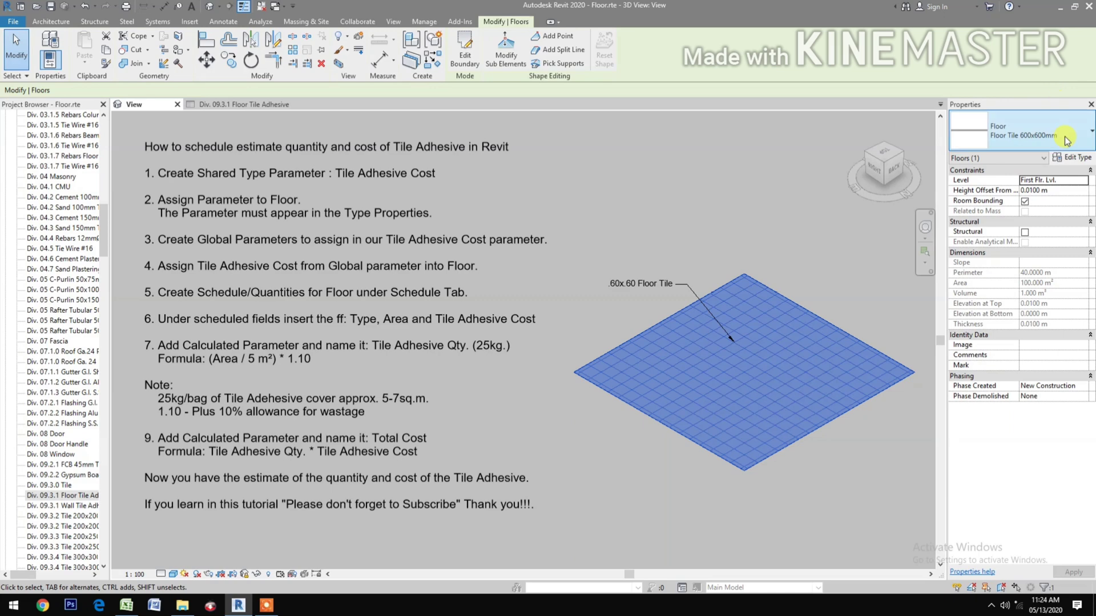
pyautogui.click(1079, 157)
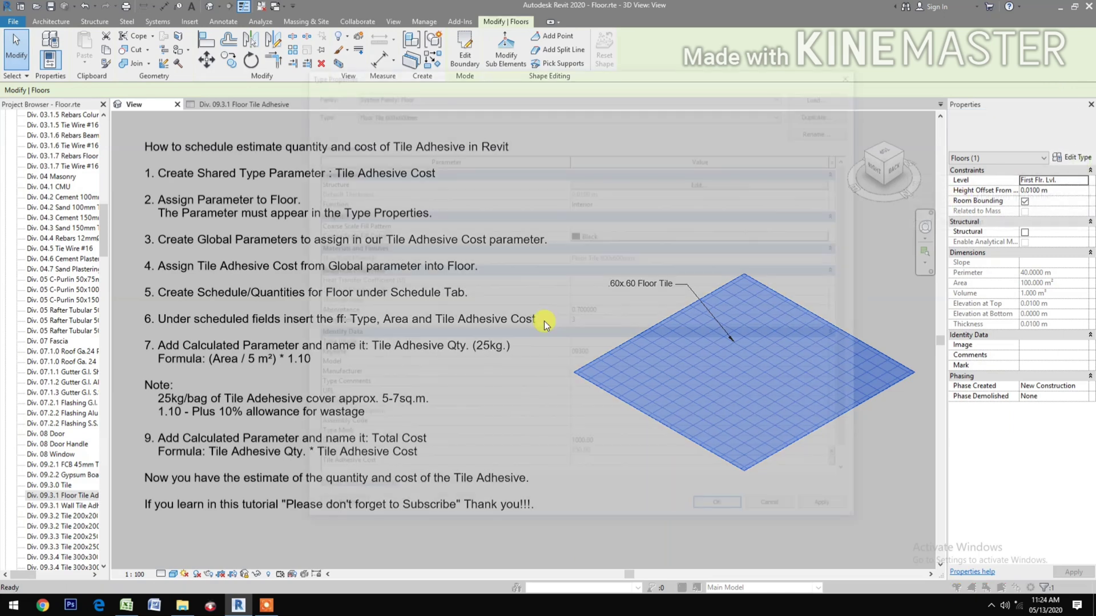
# Associate Floor Tile 600x600mm's Tile Adhesive Cost with the Tile Adhesive Cost global parameter.
pyautogui.scroll(-1, 571, 382)
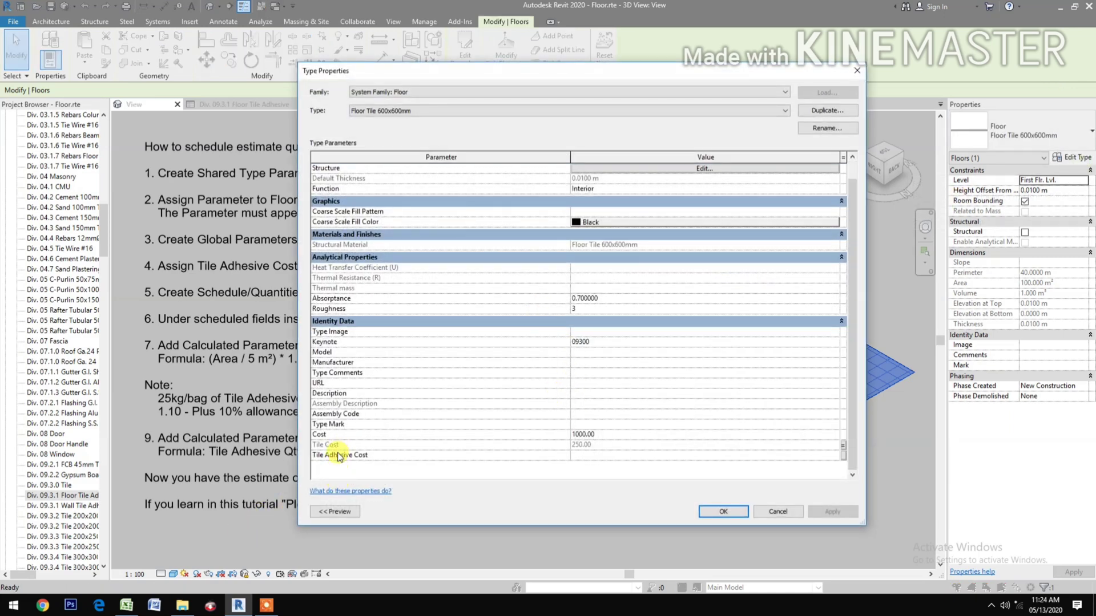
pyautogui.click(843, 454)
pyautogui.click(604, 206)
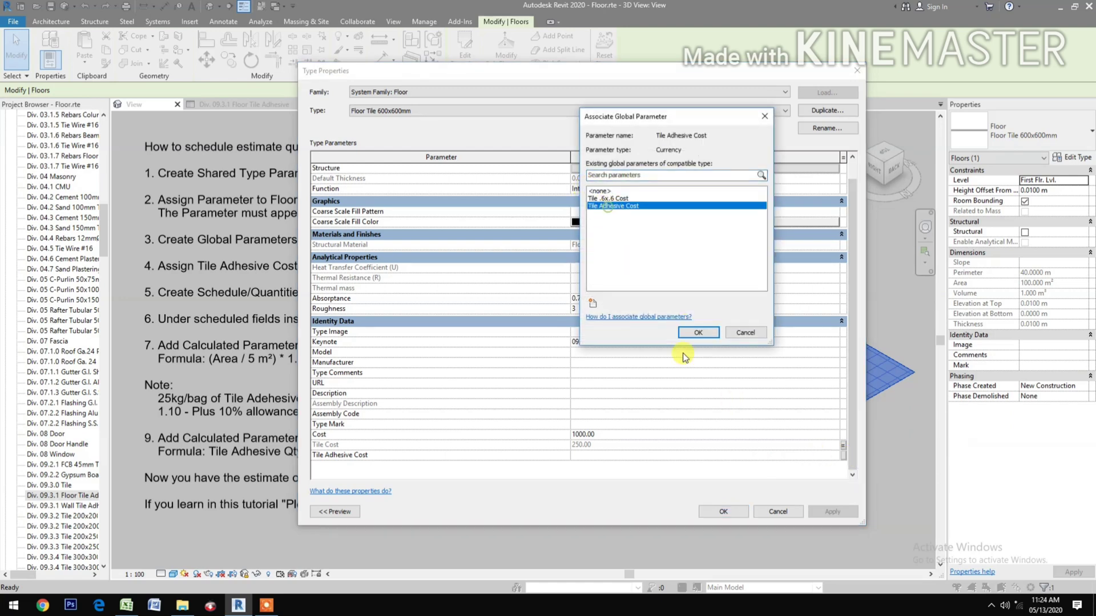
pyautogui.click(696, 332)
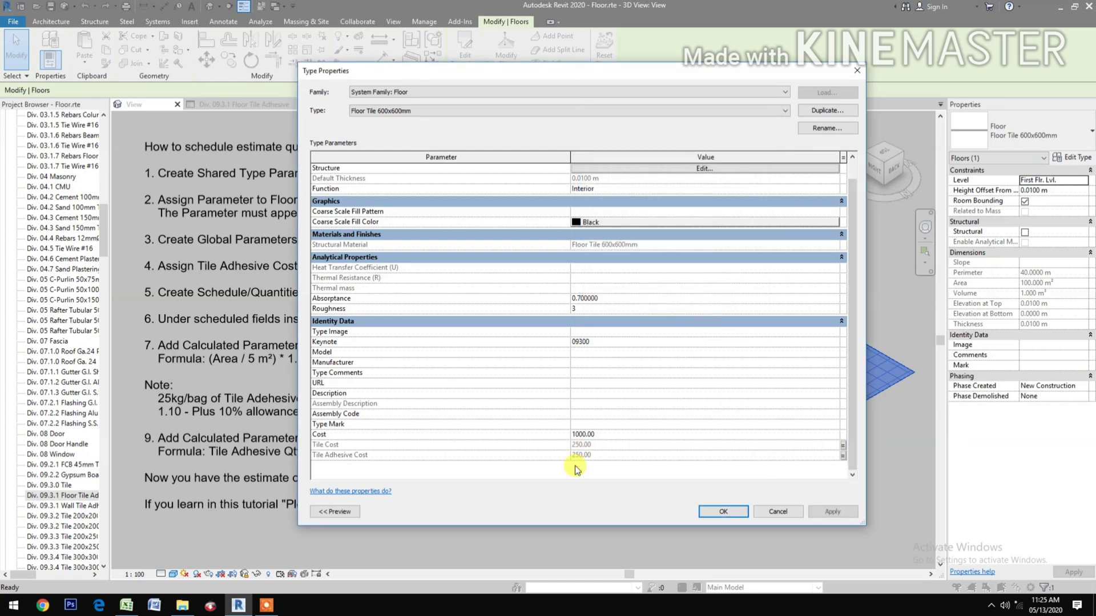
pyautogui.click(833, 513)
pyautogui.click(724, 513)
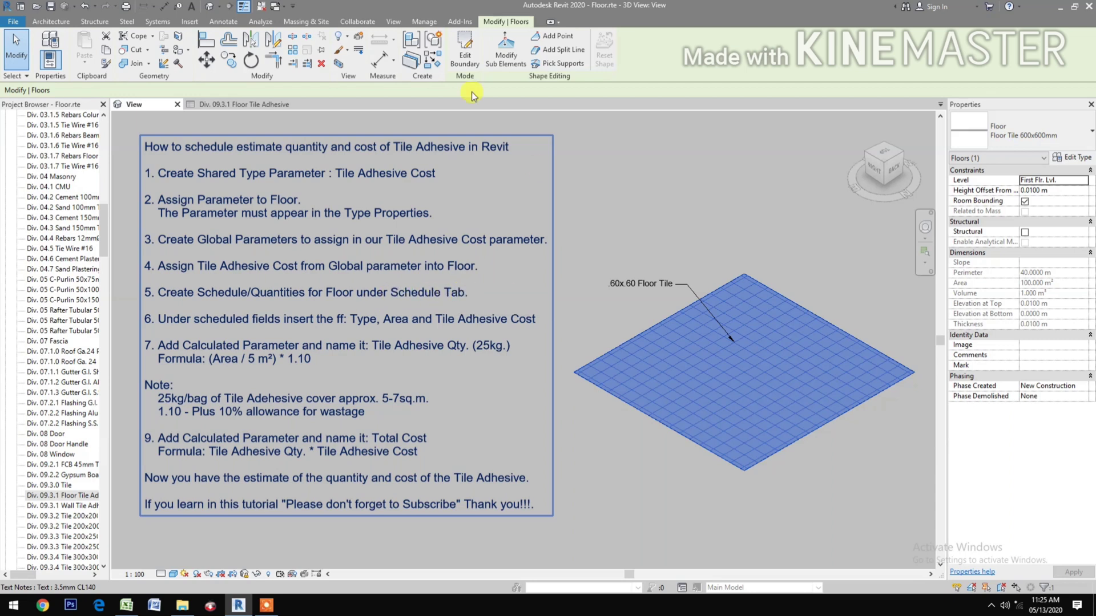
# Create a Floors category schedule in the New Construction phase.
pyautogui.click(391, 21)
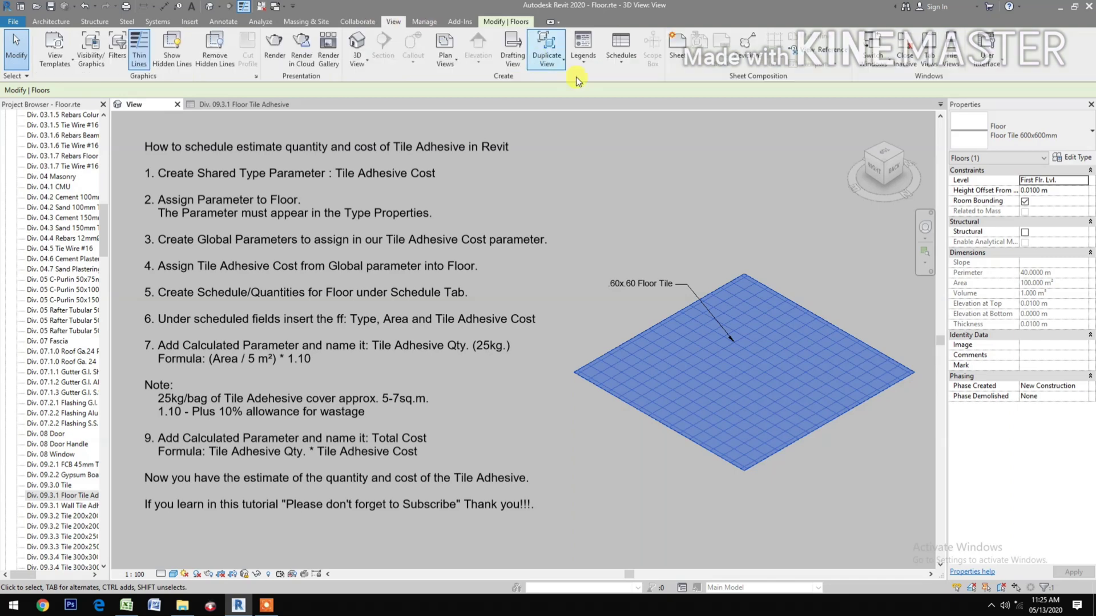
pyautogui.click(621, 67)
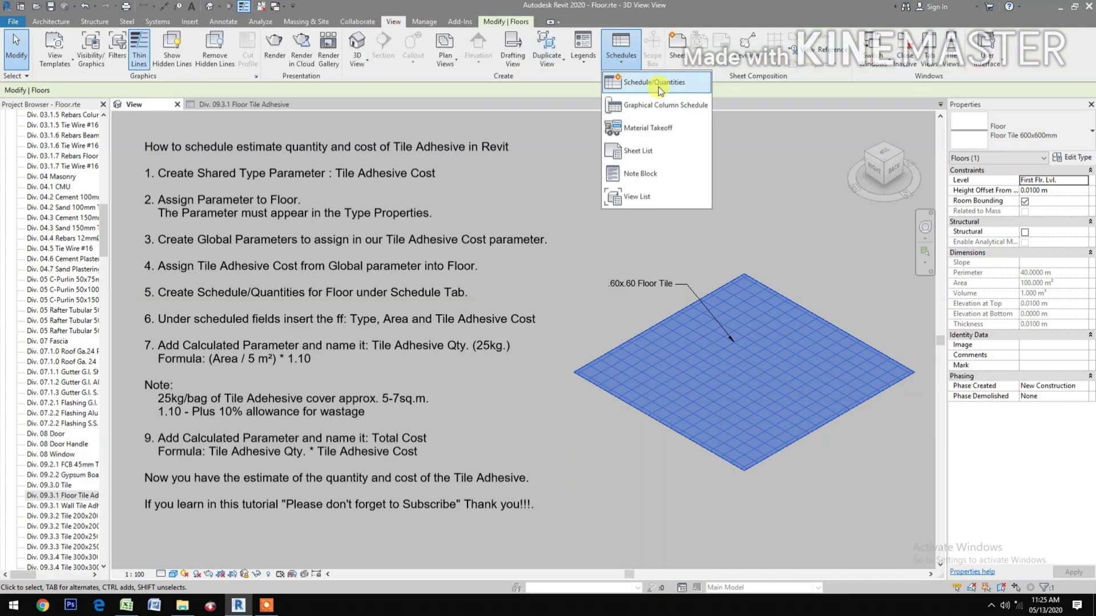
pyautogui.click(659, 86)
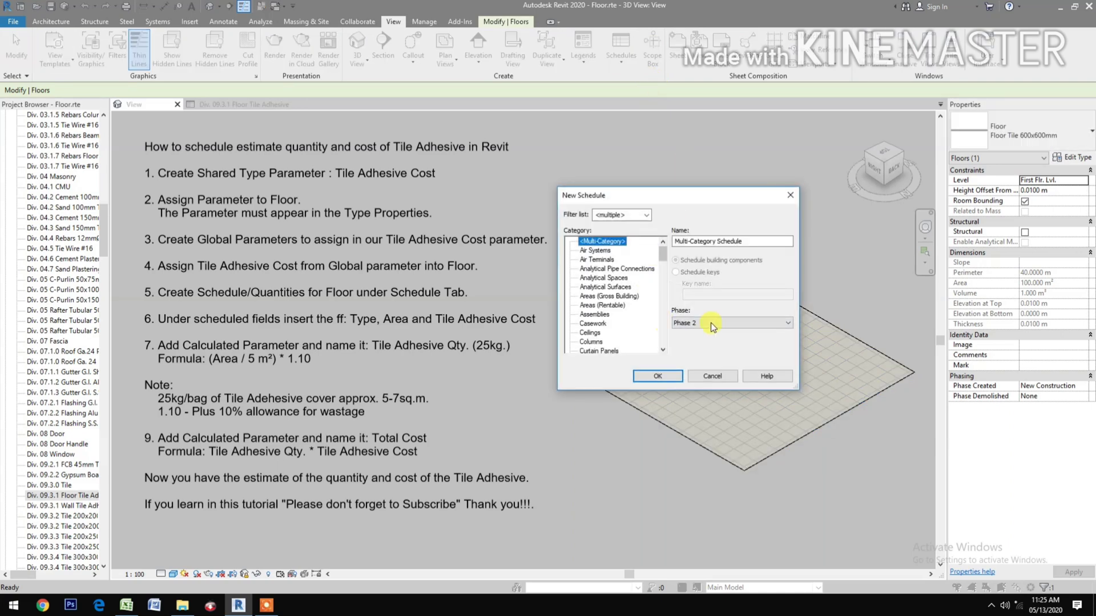
pyautogui.click(713, 323)
pyautogui.click(701, 348)
pyautogui.scroll(-3, 605, 337)
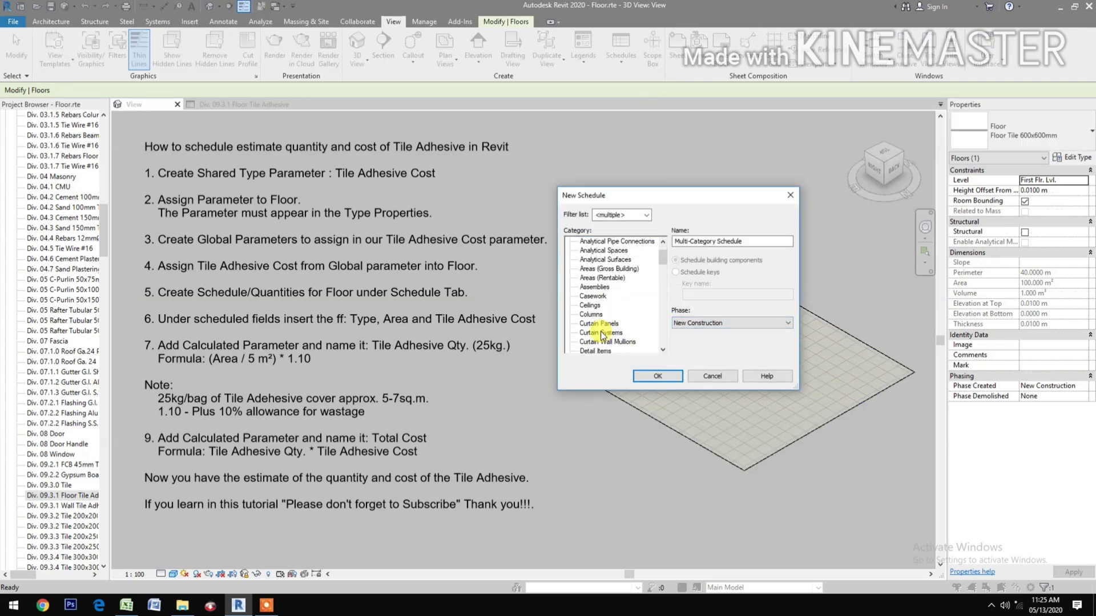
pyautogui.scroll(-5, 601, 335)
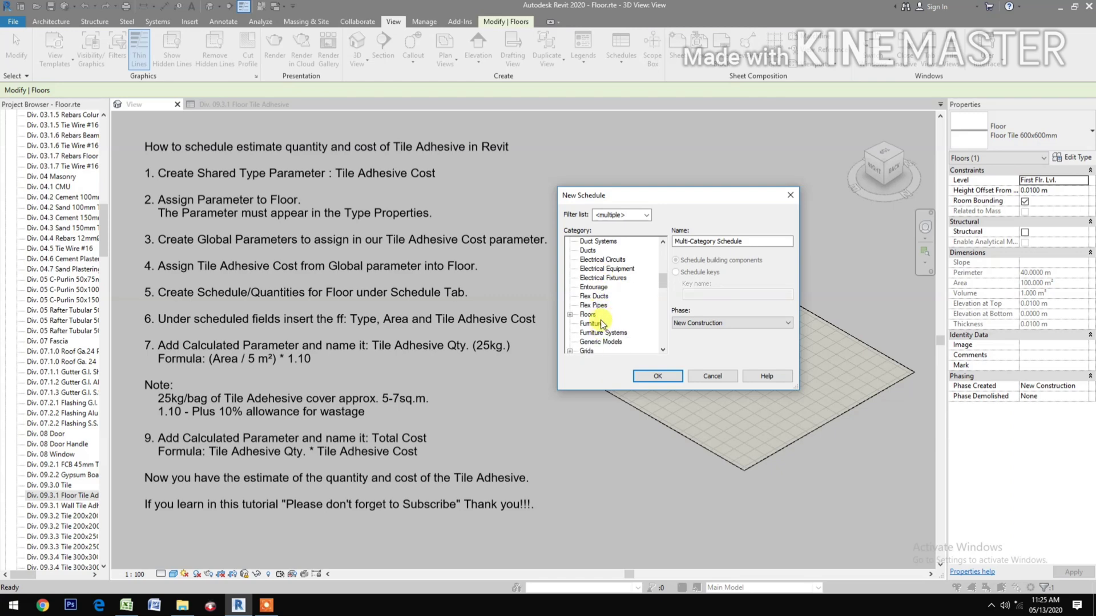
pyautogui.click(588, 315)
pyautogui.click(642, 379)
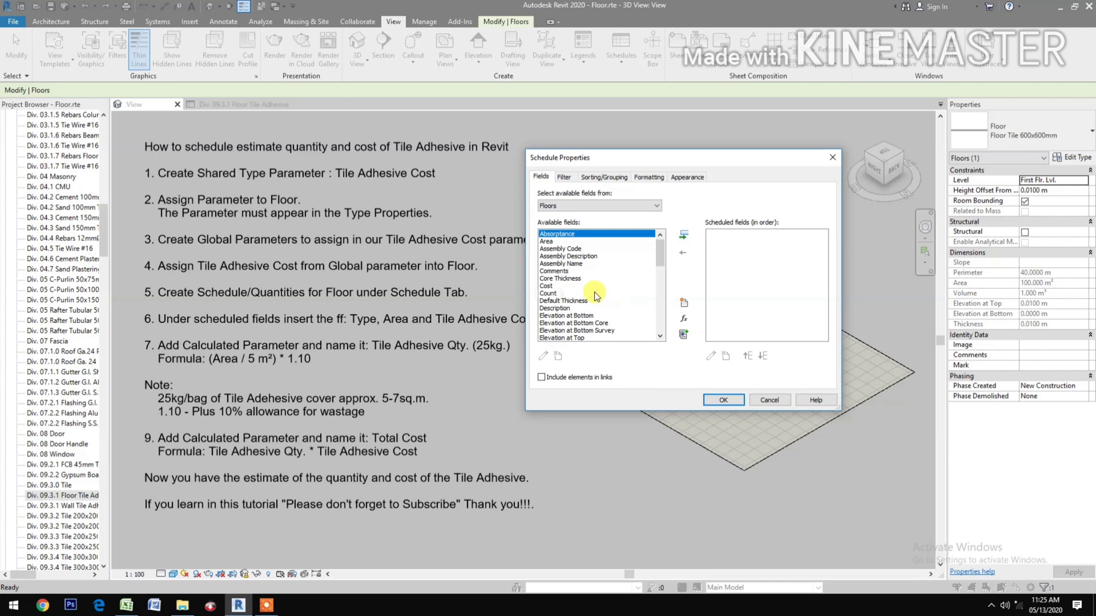
# Add the Type, Area and Tile Adhesive Cost fields to the schedule, in that order.
pyautogui.scroll(-7, 593, 292)
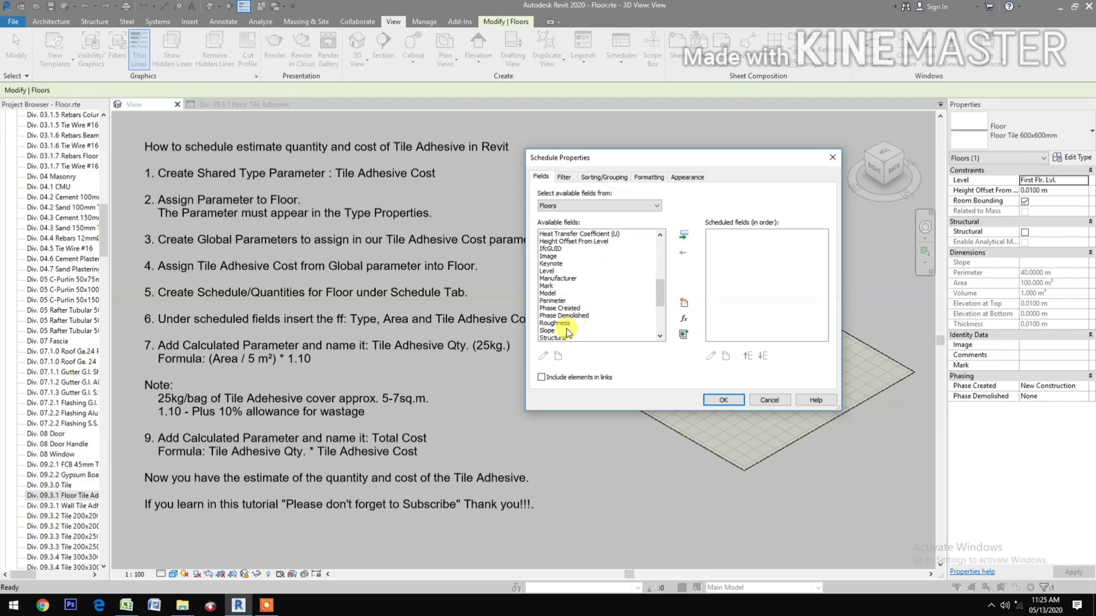
pyautogui.scroll(-4, 565, 331)
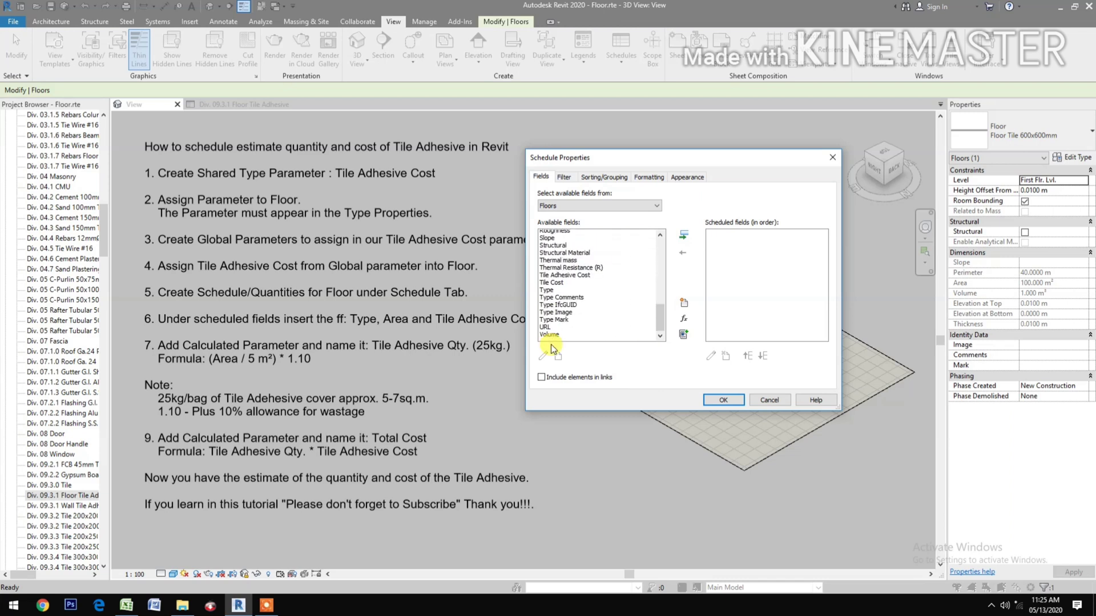
pyautogui.click(547, 294)
pyautogui.click(546, 286)
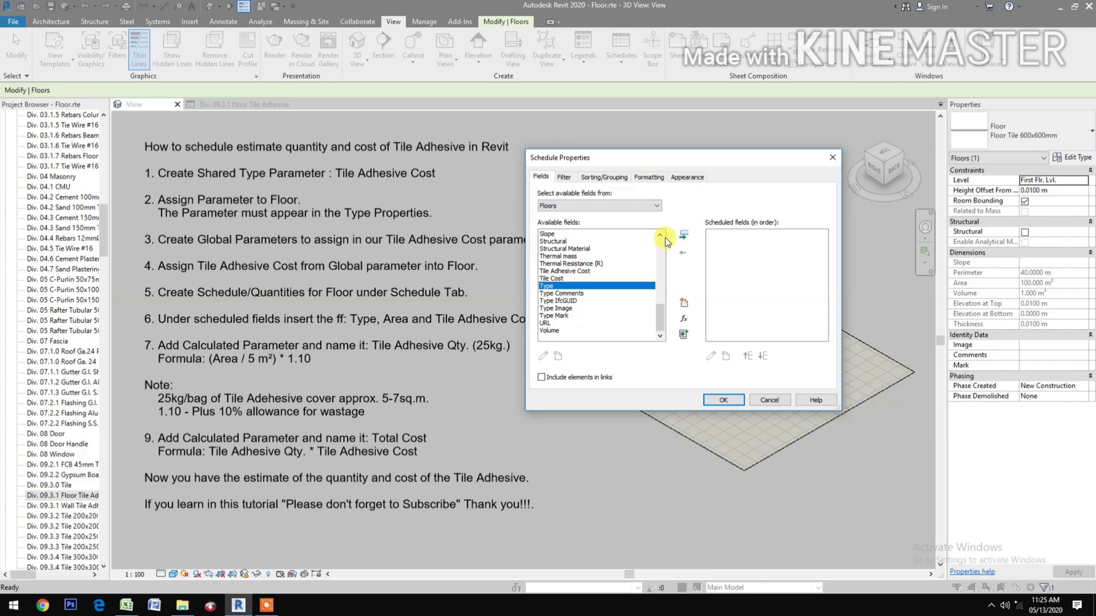
pyautogui.click(683, 235)
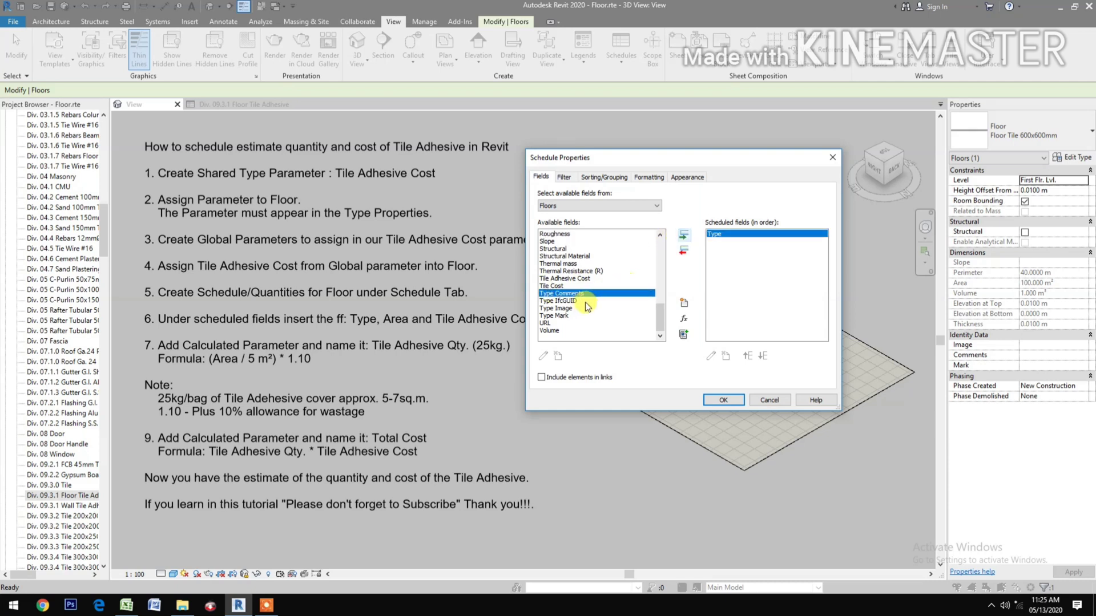
pyautogui.scroll(15, 571, 278)
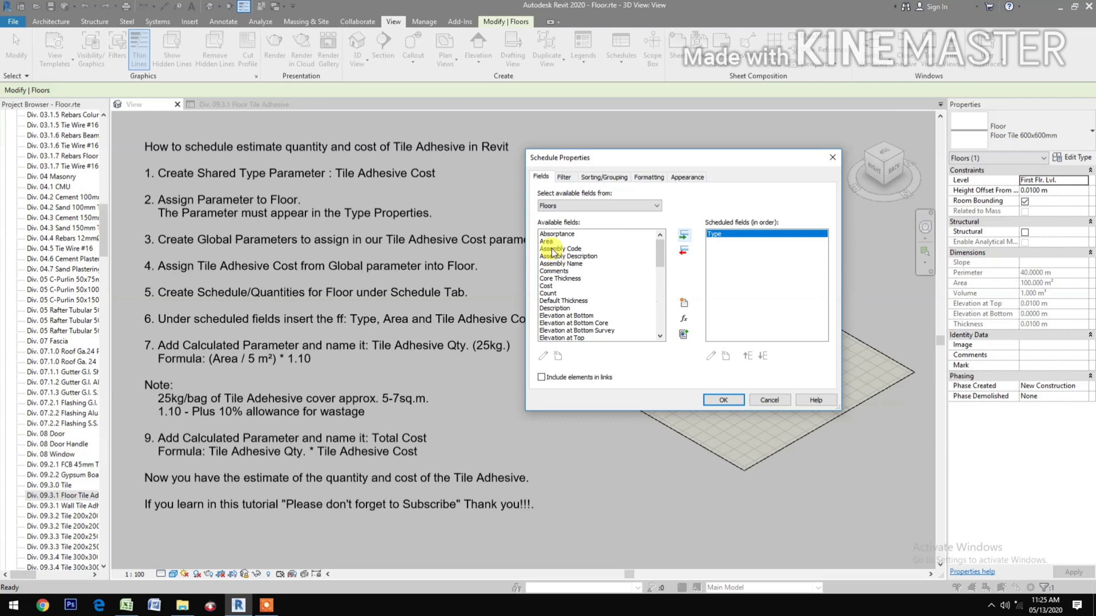
pyautogui.click(551, 242)
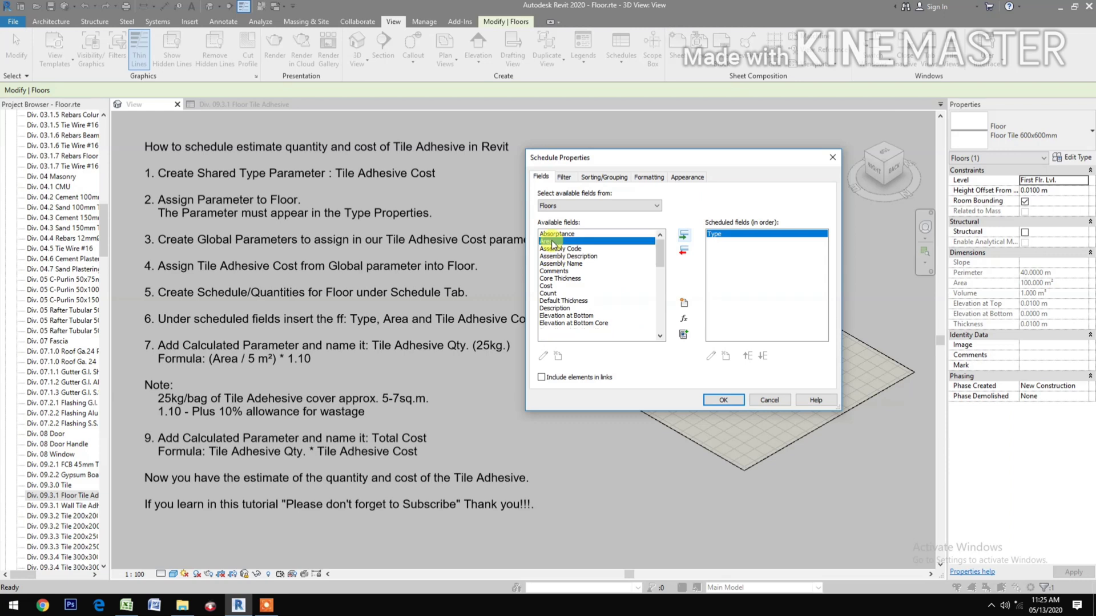
pyautogui.click(683, 235)
pyautogui.scroll(-5, 593, 322)
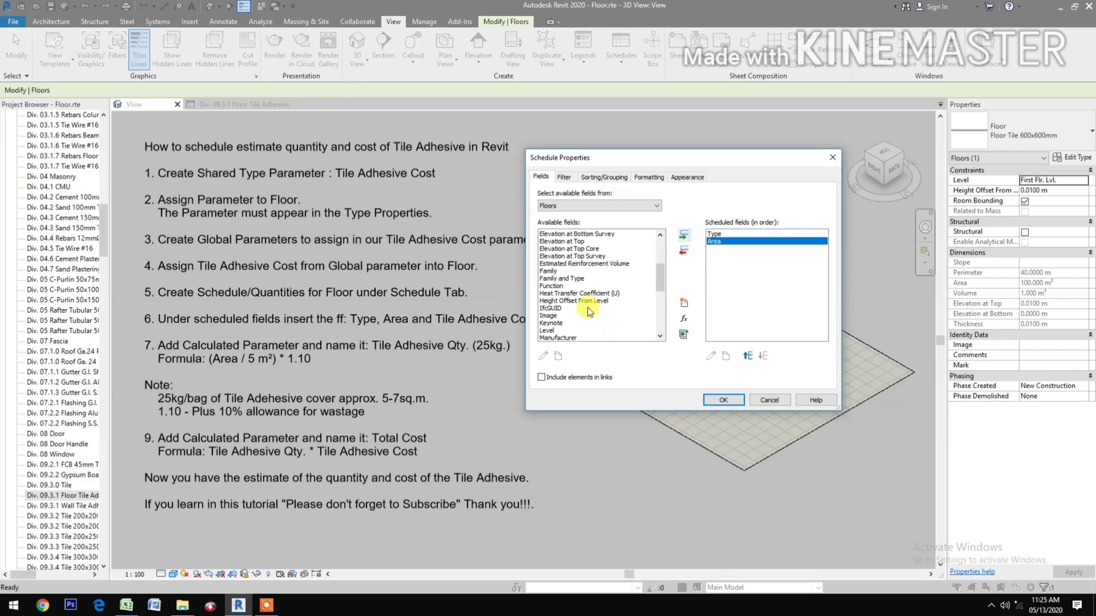
pyautogui.scroll(-4, 581, 321)
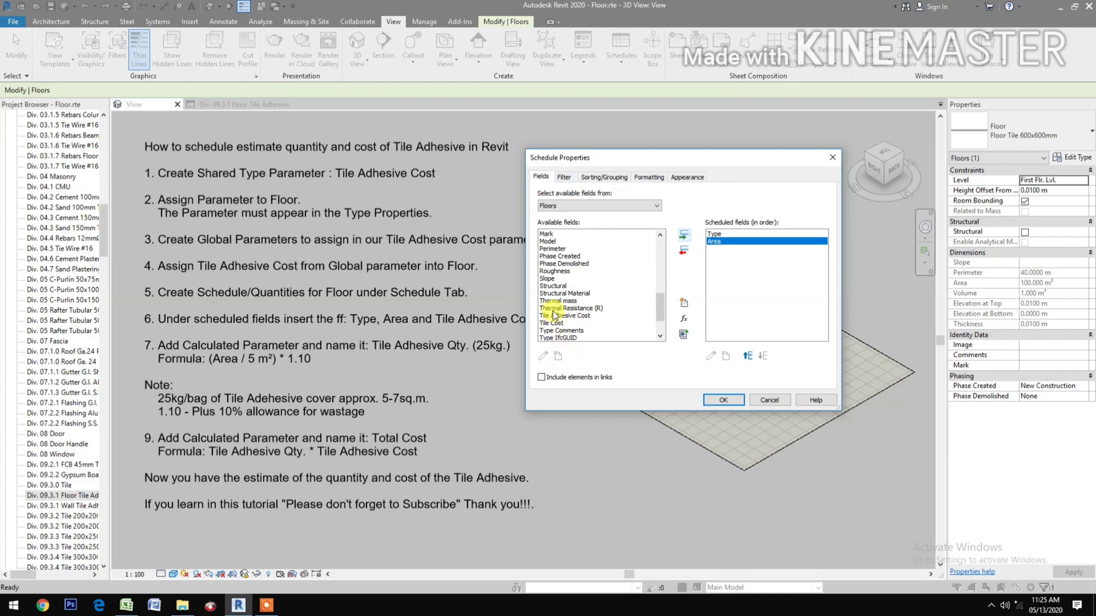
pyautogui.click(562, 316)
pyautogui.click(683, 234)
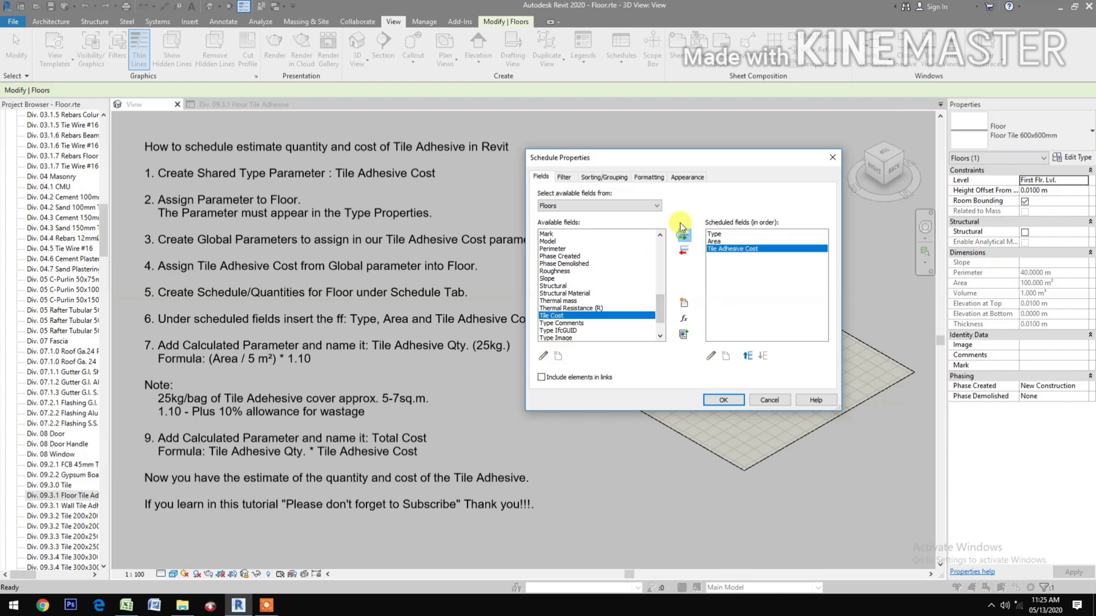
pyautogui.moveTo(702, 162); pyautogui.dragTo(748, 152)
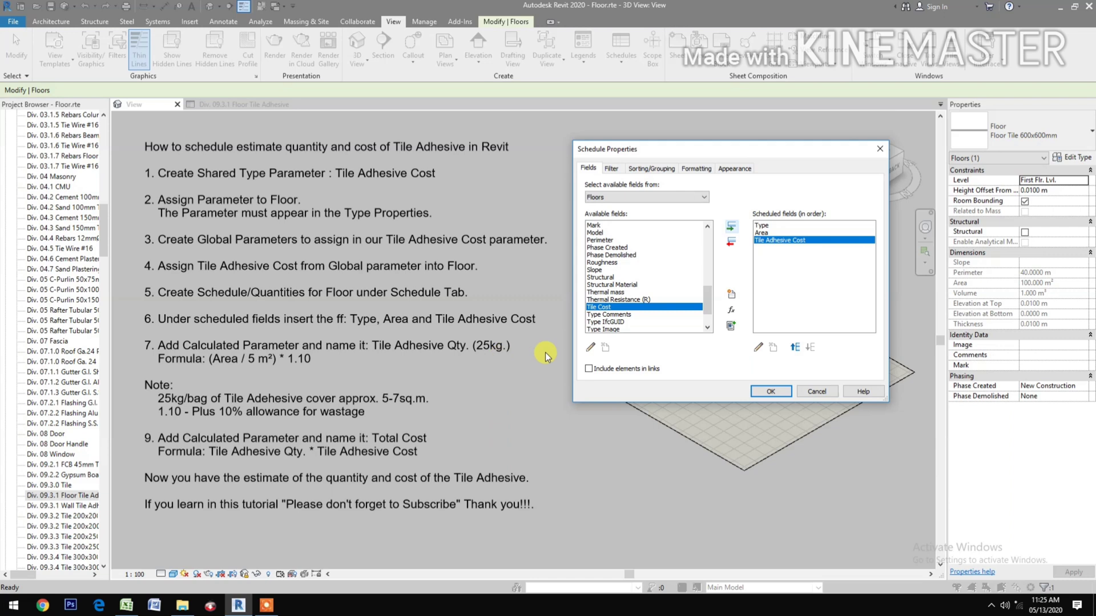
# Add calculated field 'Tile Adhesive Qty. (25kg.)' = (Area/5)*1.10, placed above Tile Adhesive Cost.
pyautogui.click(730, 310)
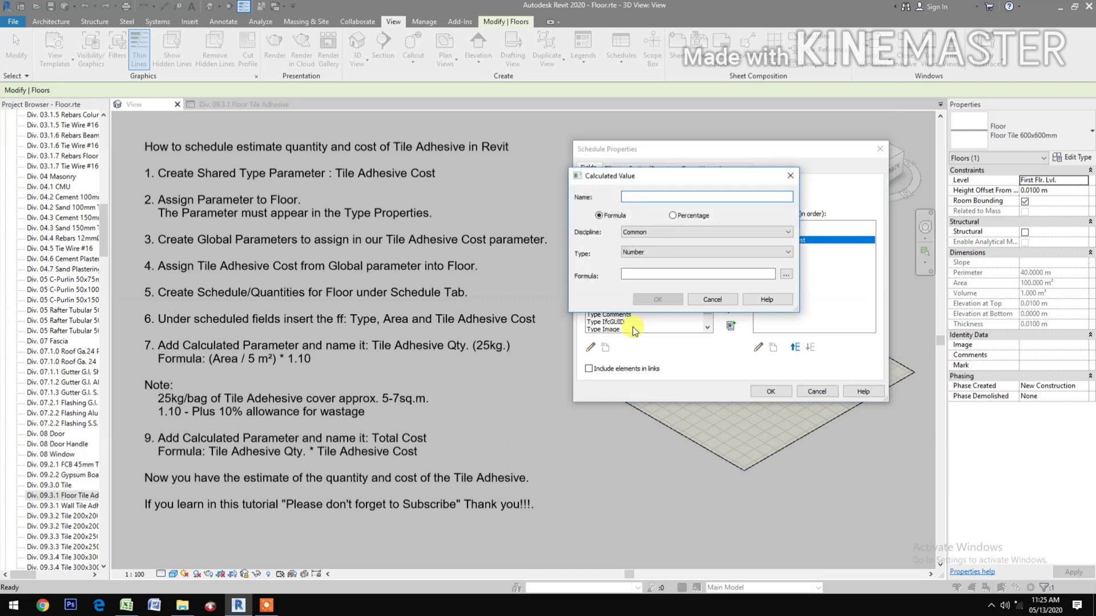
pyautogui.write('Tile Adhesive Qty.')
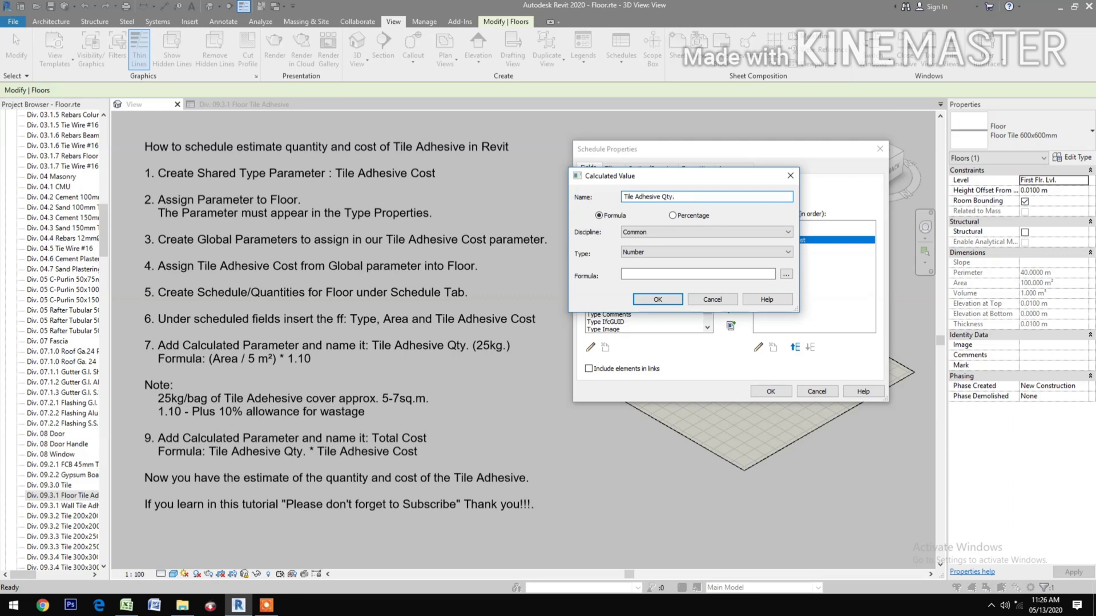
pyautogui.write('5kg.)')
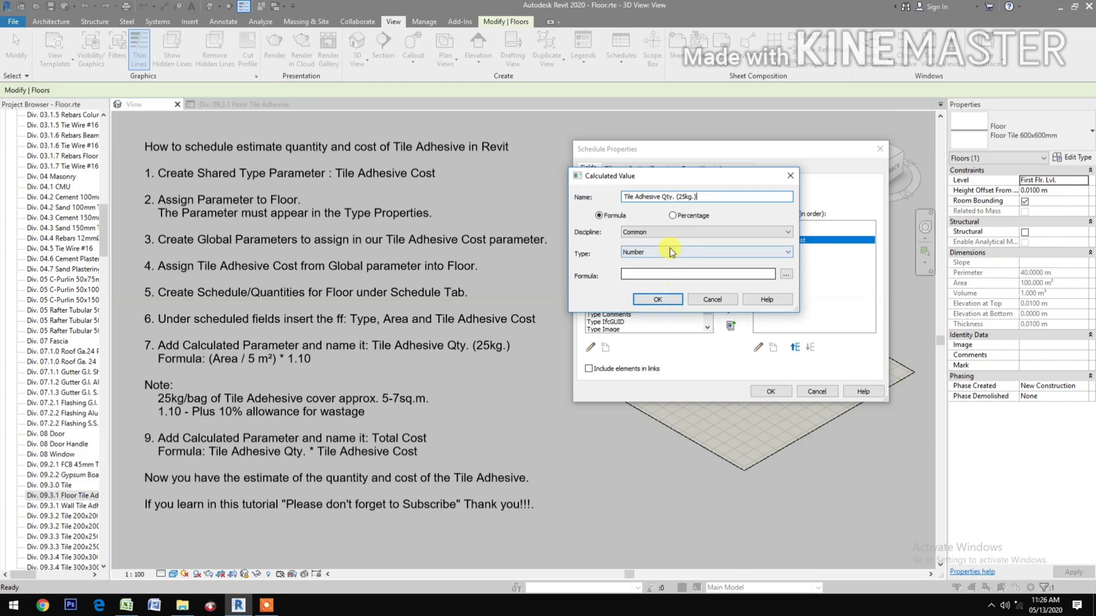
pyautogui.click(786, 274)
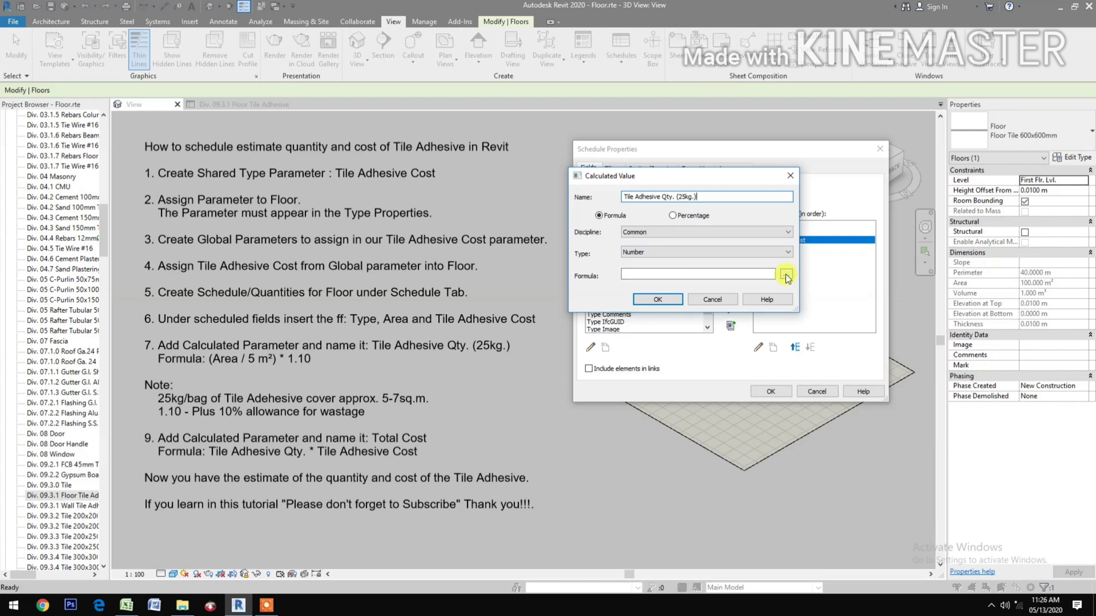
pyautogui.click(629, 196)
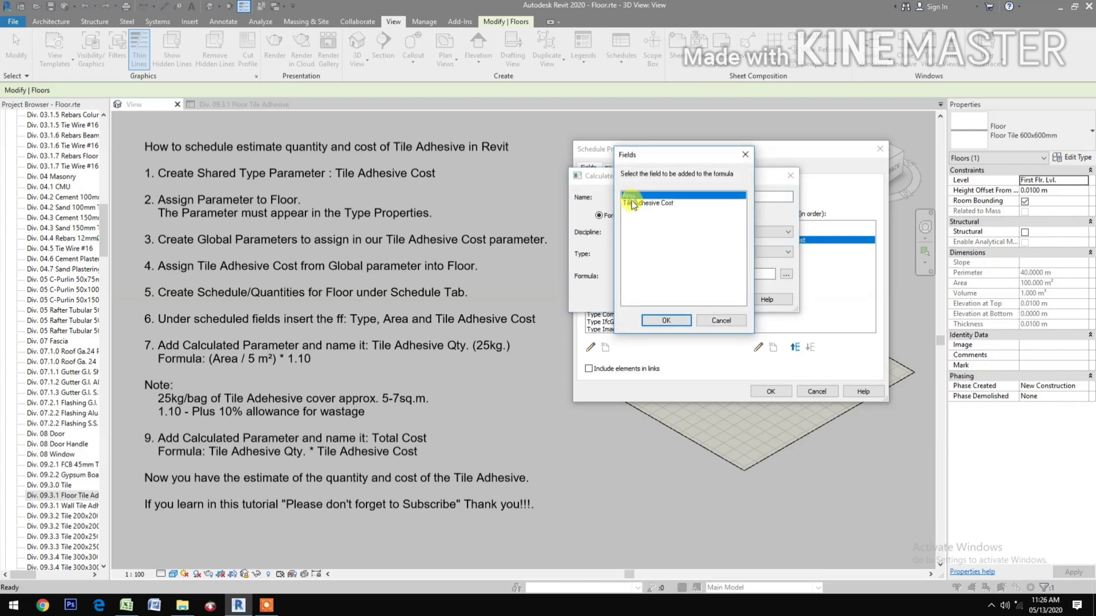
pyautogui.click(656, 320)
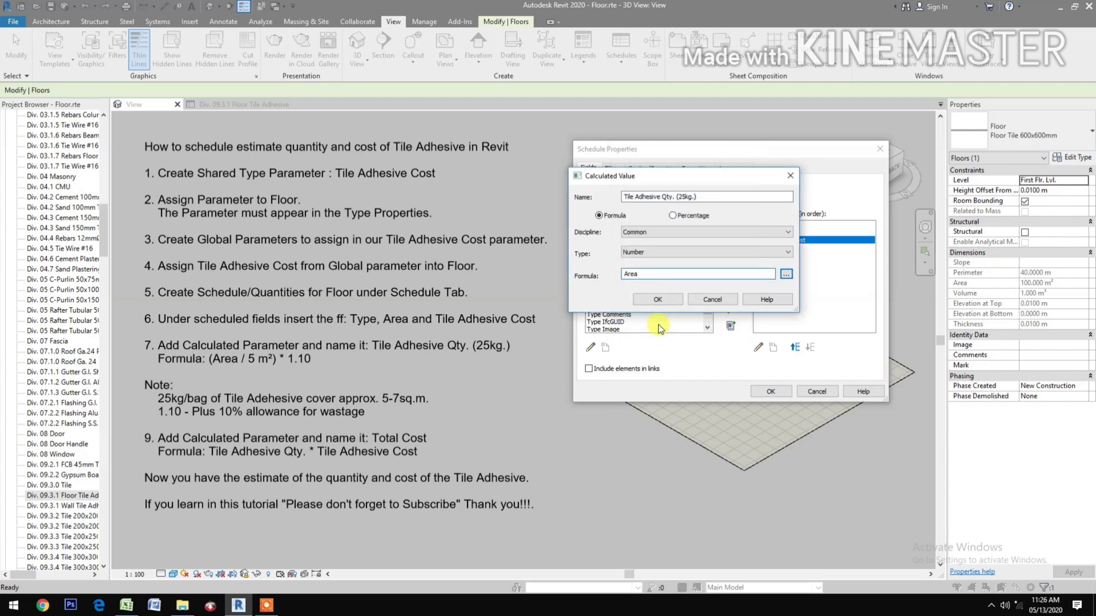
pyautogui.write('/')
pyautogui.click(655, 274)
pyautogui.write('*1.10')
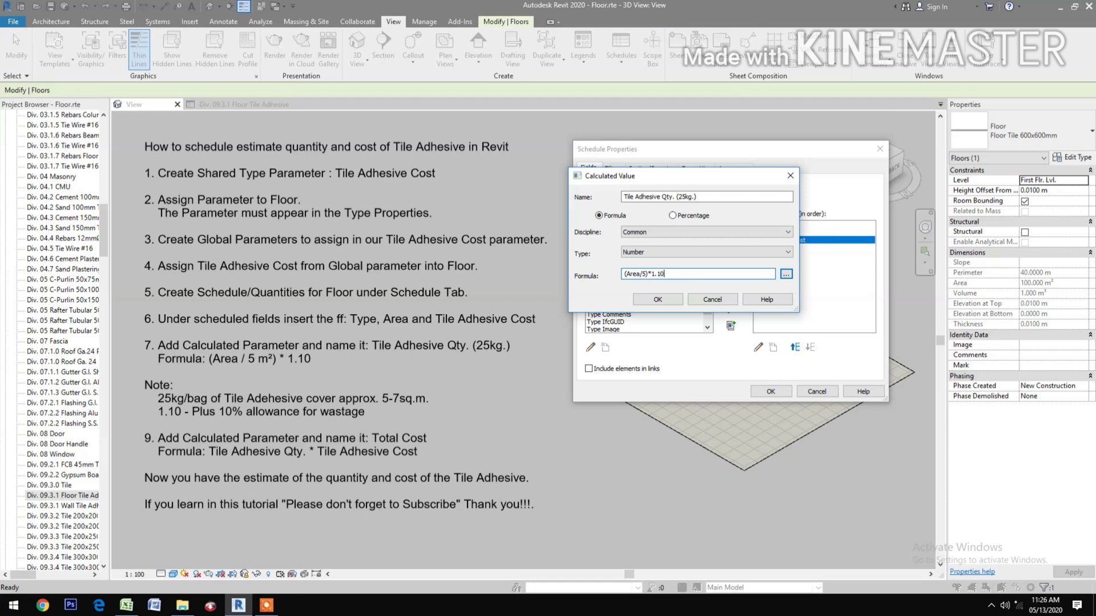
pyautogui.click(657, 299)
pyautogui.click(797, 351)
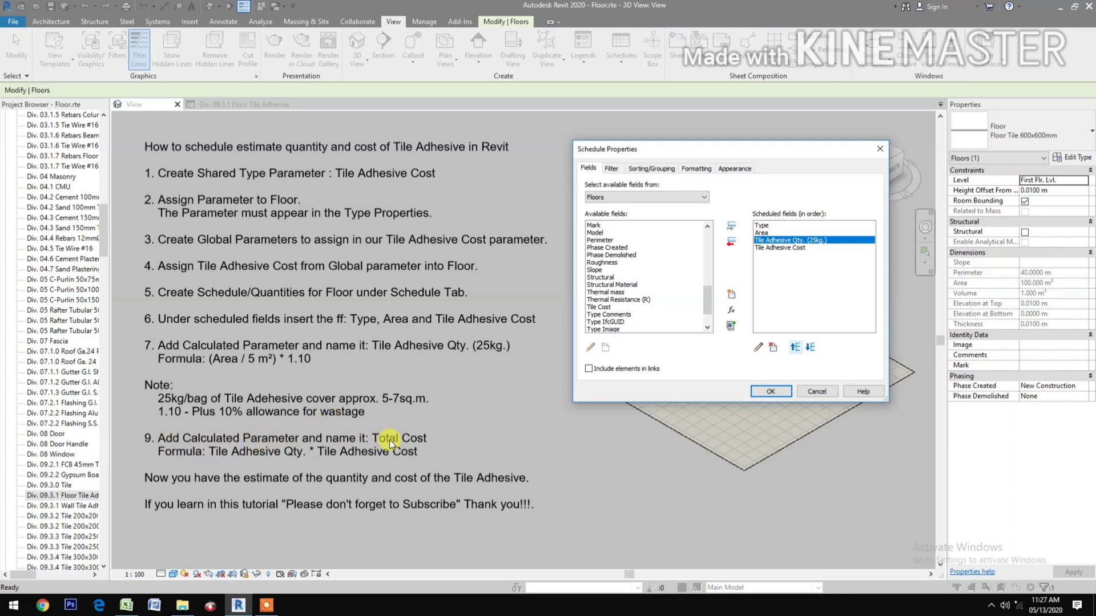
# Add a Total Cost calculated field = Tile Adhesive Qty. (25kg.) × Tile Adhesive Cost.
pyautogui.click(730, 310)
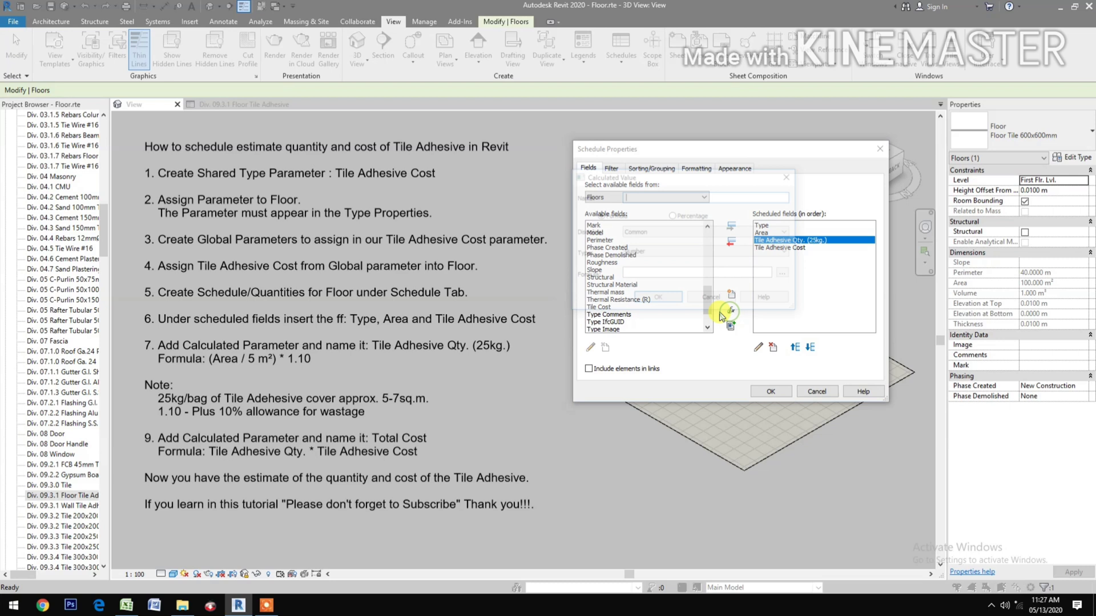
pyautogui.write('Total Cost')
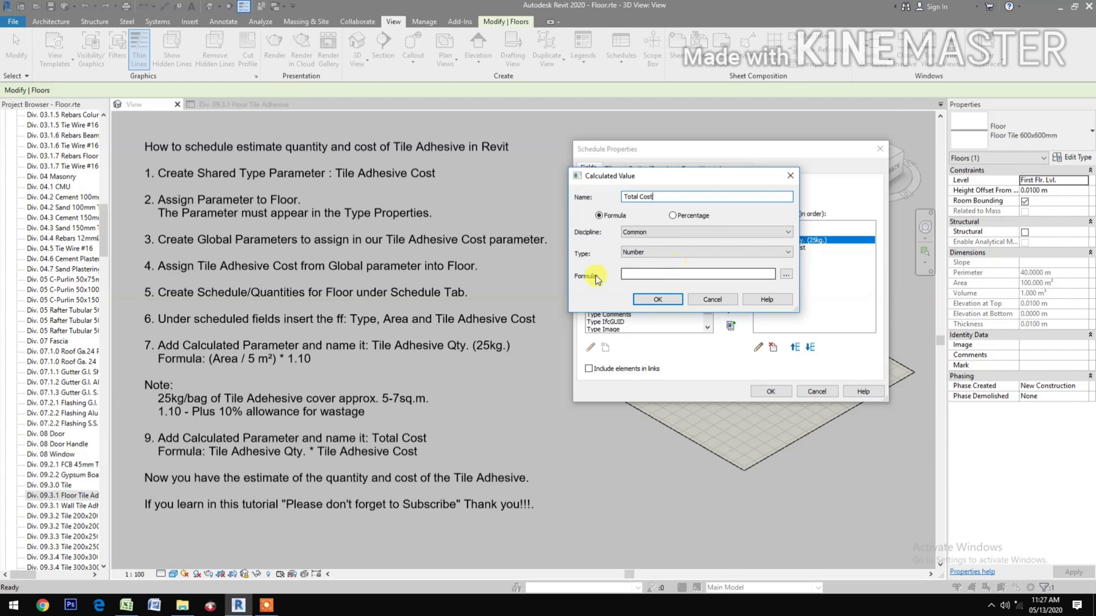
pyautogui.click(786, 274)
pyautogui.click(661, 203)
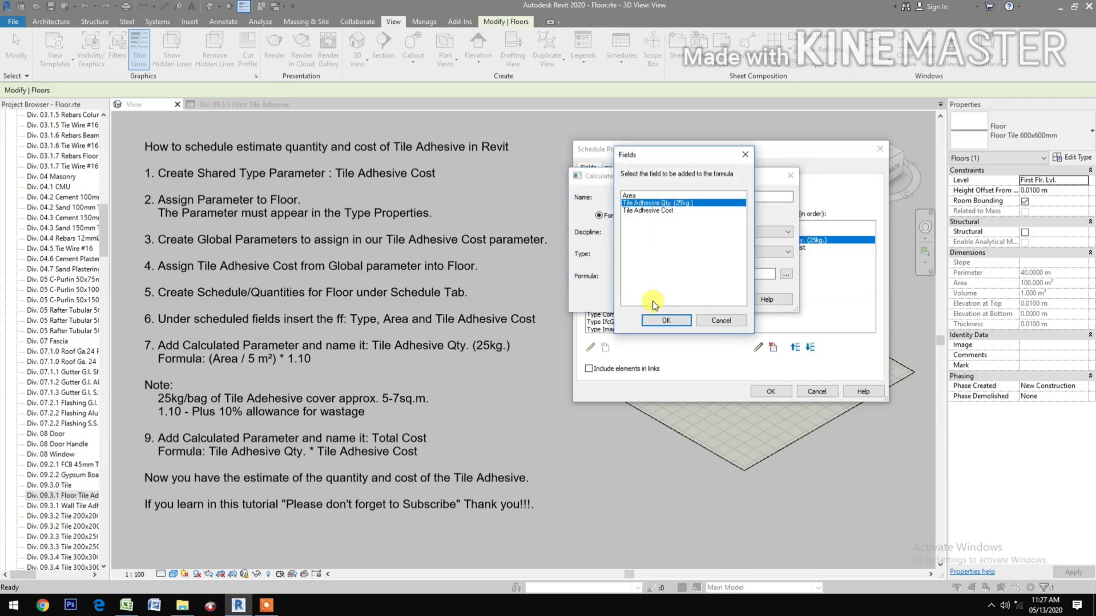
pyautogui.click(666, 321)
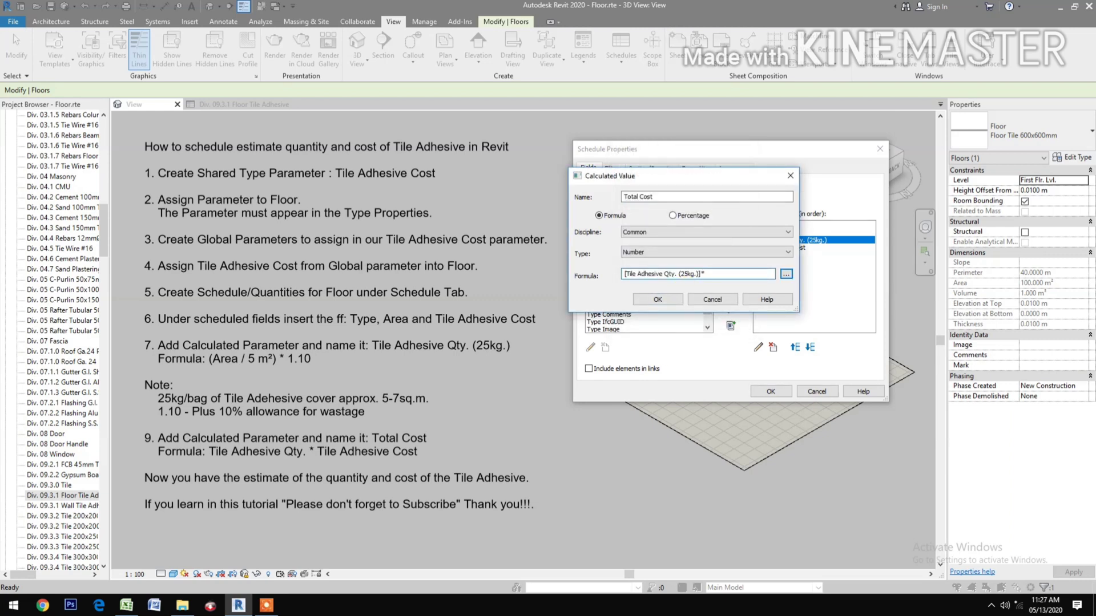
pyautogui.click(786, 275)
pyautogui.click(661, 210)
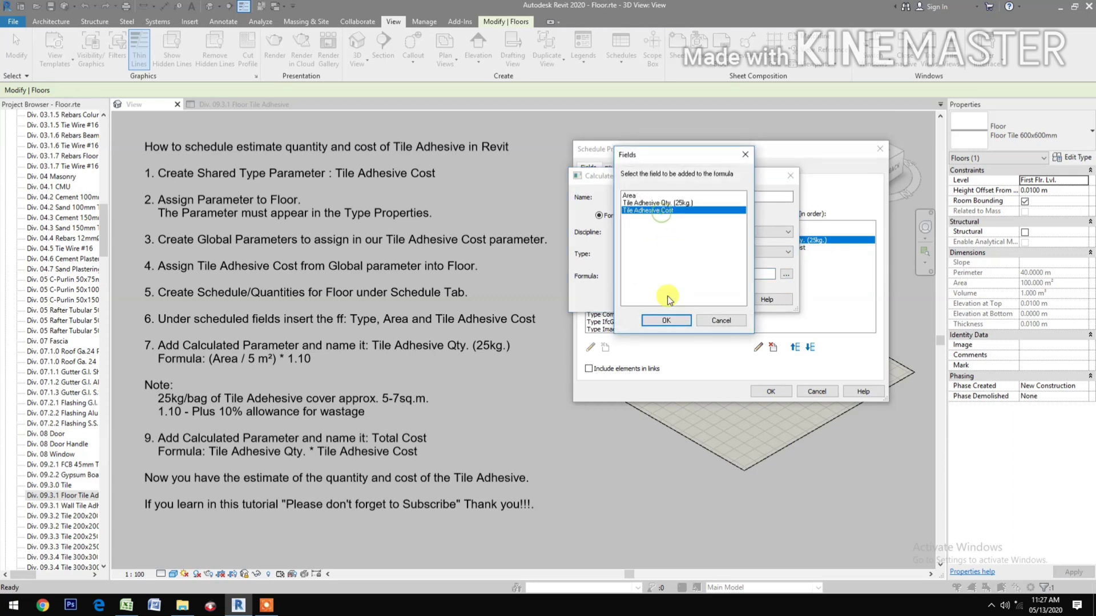
pyautogui.click(665, 320)
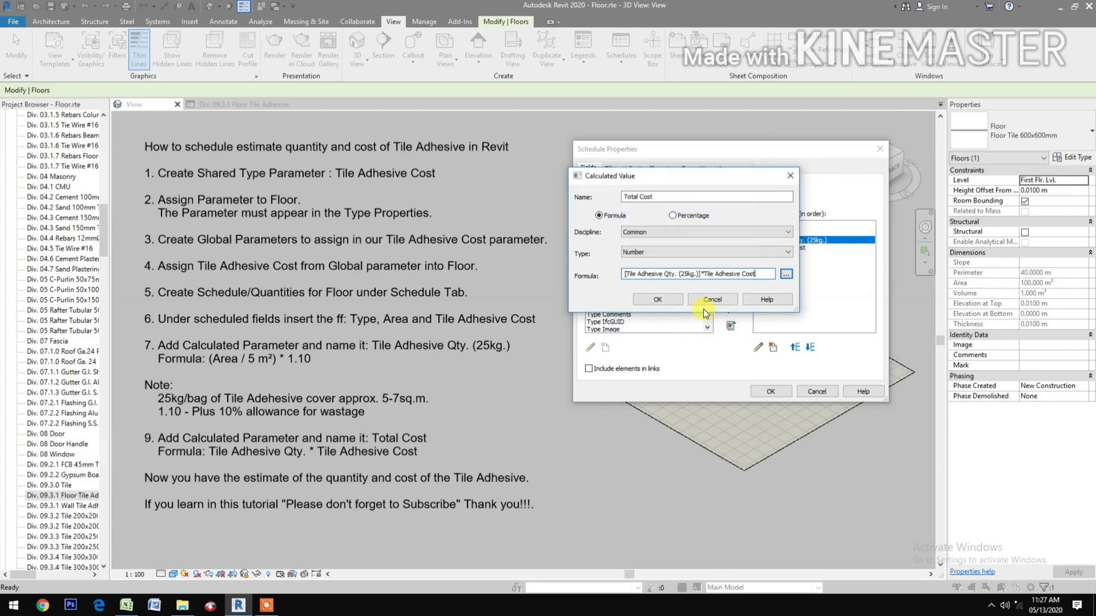
pyautogui.click(662, 302)
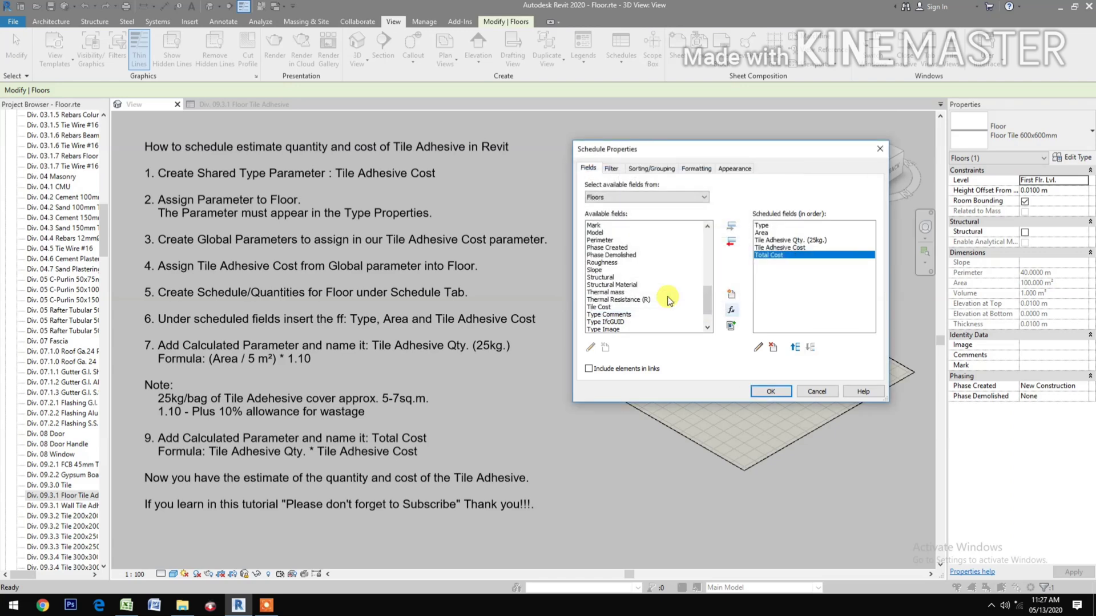
# Turn on grand totals for the schedule.
pyautogui.click(659, 169)
pyautogui.click(590, 326)
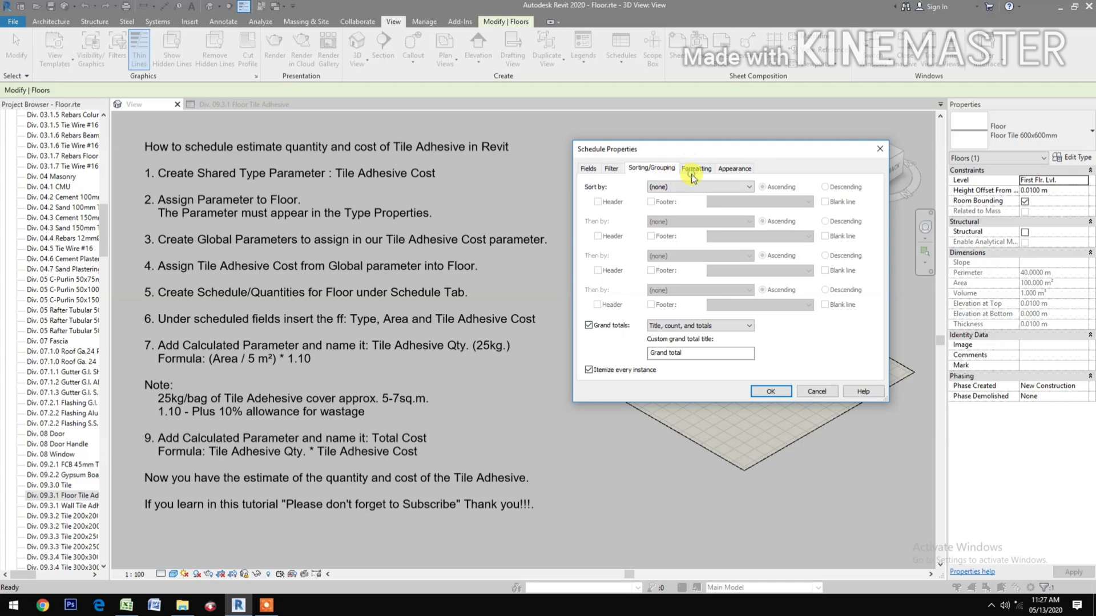
pyautogui.click(692, 169)
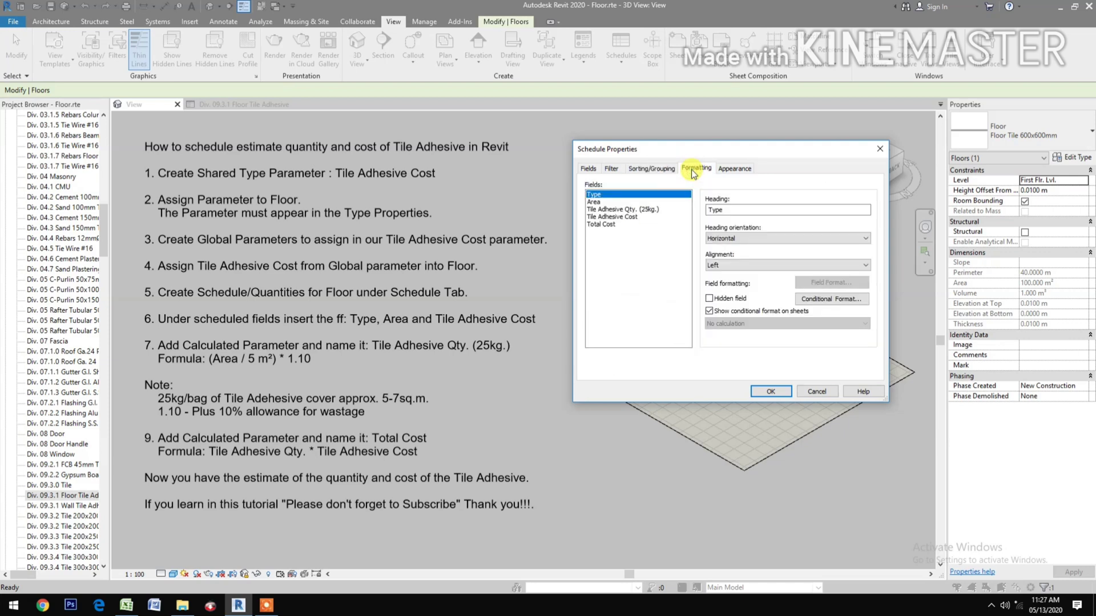
# Right-align the Total Cost column and make it calculate totals.
pyautogui.click(604, 225)
pyautogui.click(716, 266)
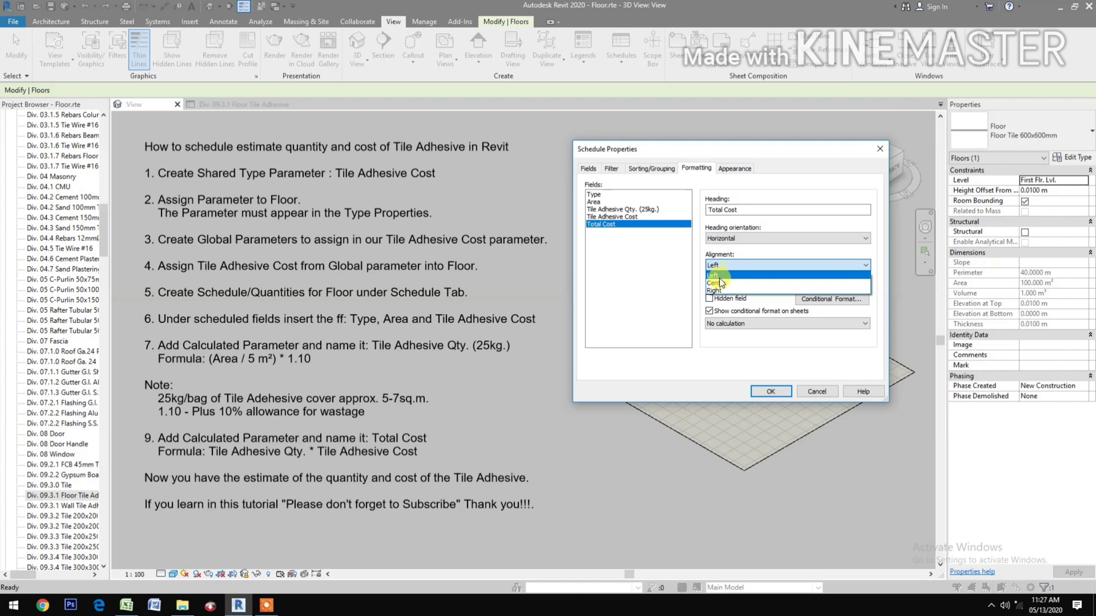
pyautogui.click(724, 290)
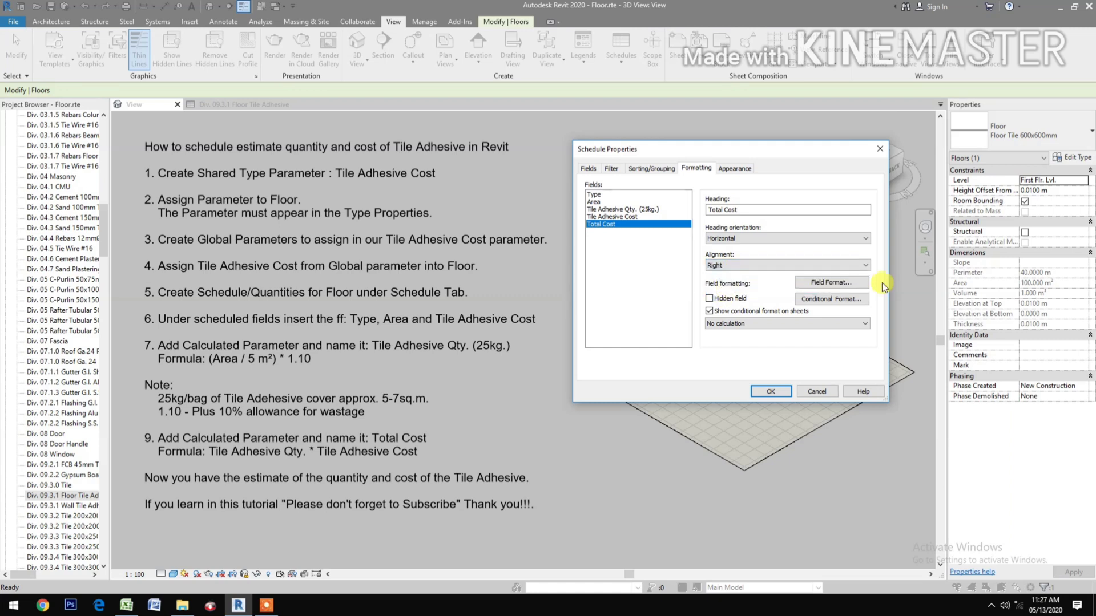
pyautogui.click(825, 283)
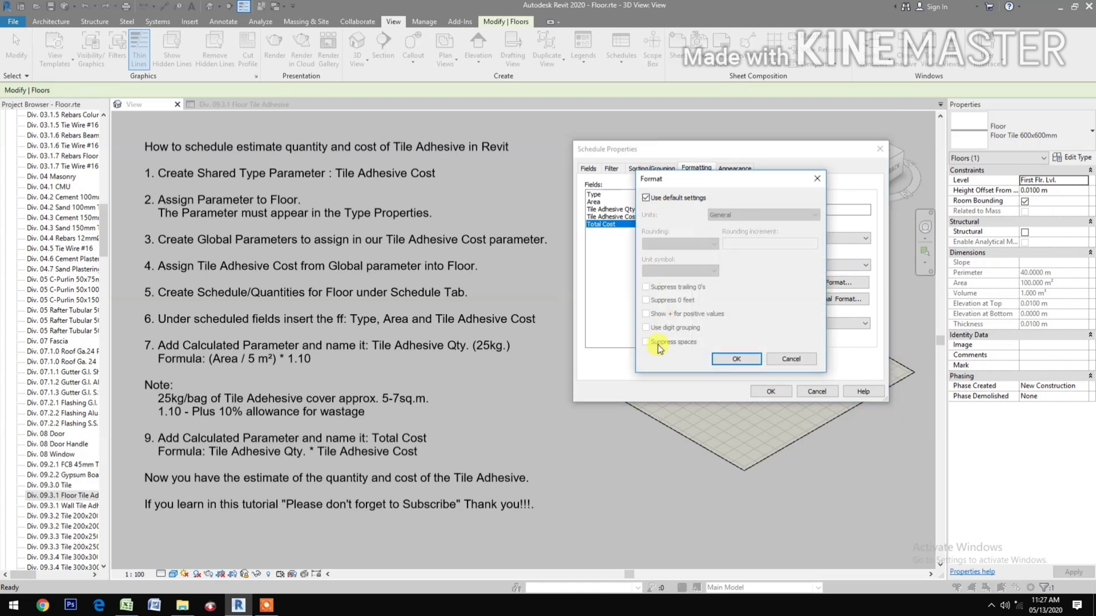
pyautogui.click(735, 358)
pyautogui.click(736, 324)
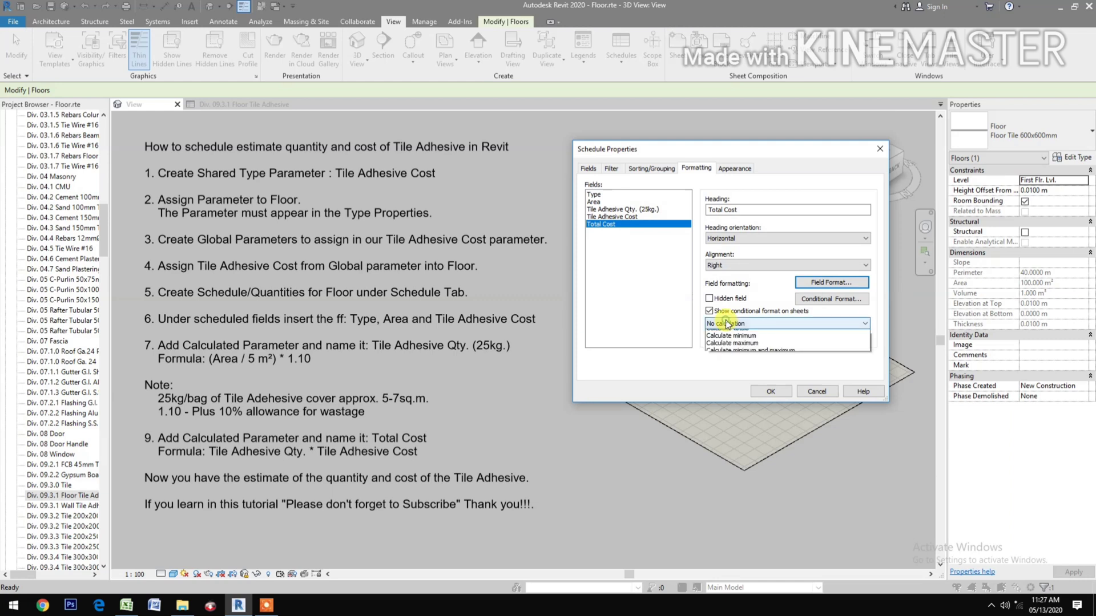
pyautogui.click(737, 341)
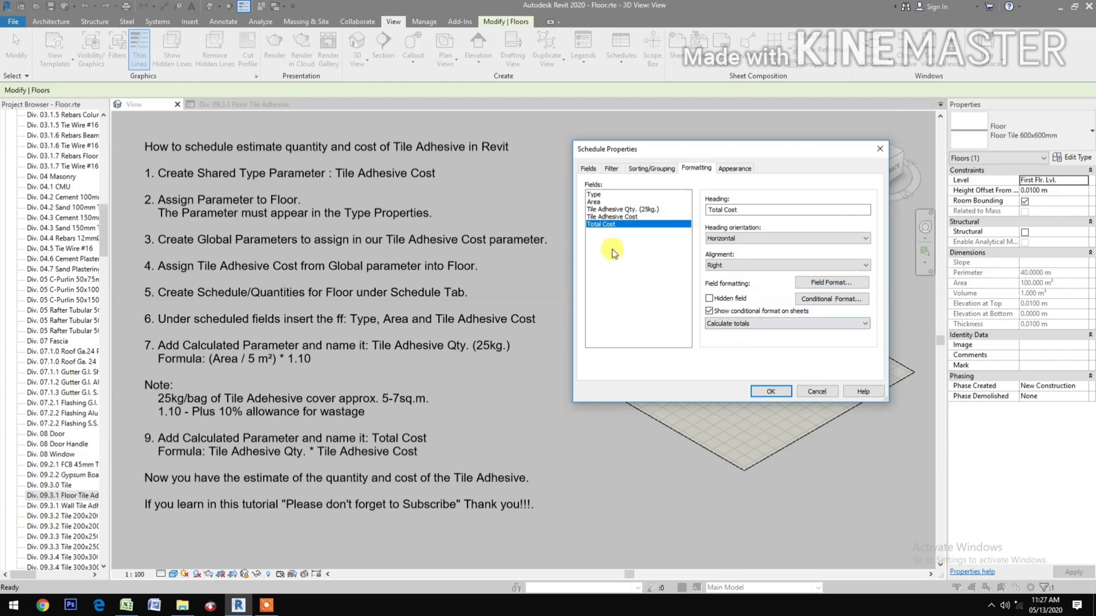
# Right-align the Tile Adhesive Cost column.
pyautogui.click(616, 218)
pyautogui.click(712, 265)
pyautogui.click(722, 291)
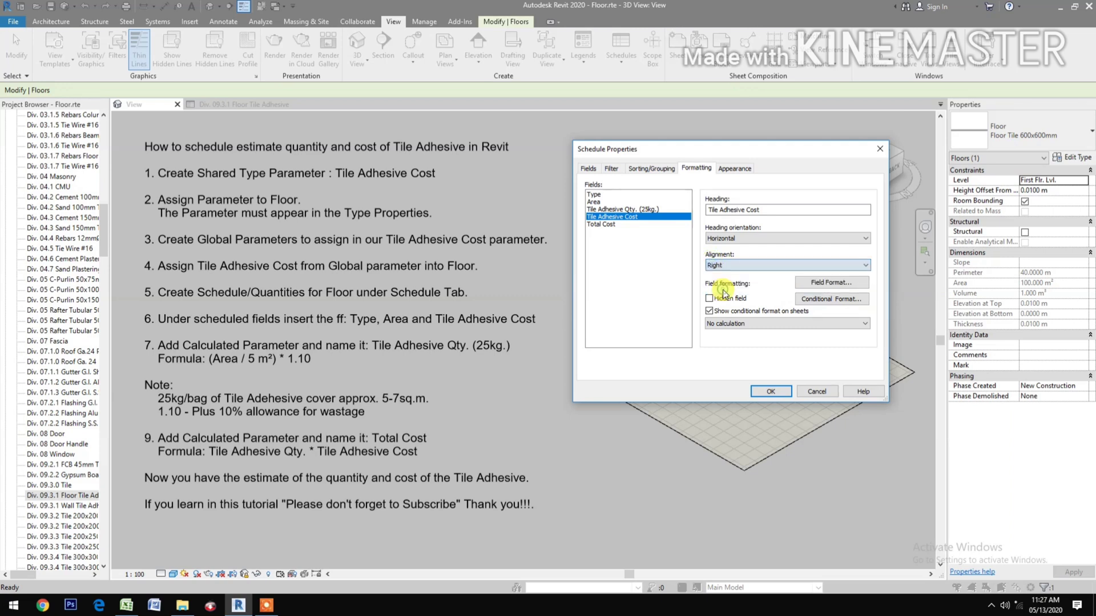
pyautogui.click(808, 282)
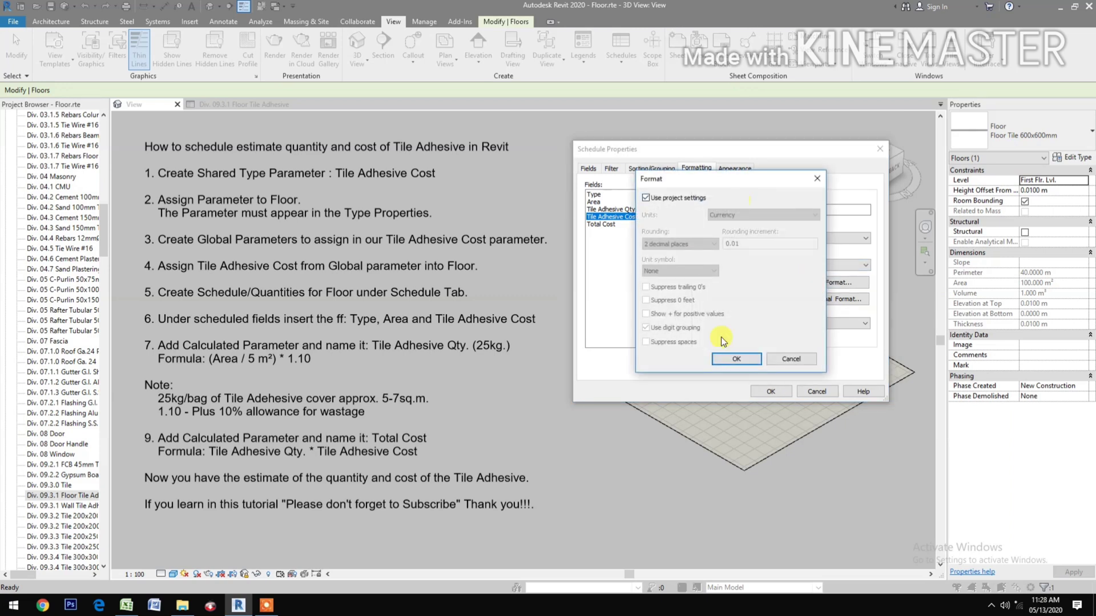
pyautogui.click(733, 359)
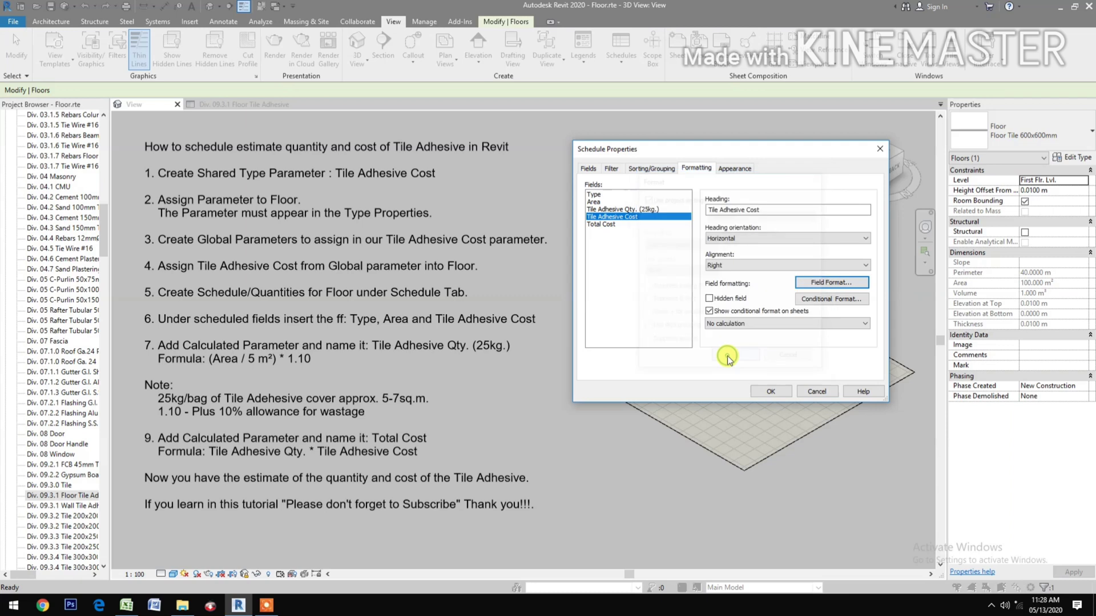
# Right-align Tile Adhesive Qty. (25kg.), format it Fixed to 2 decimal places, and total it.
pyautogui.click(596, 209)
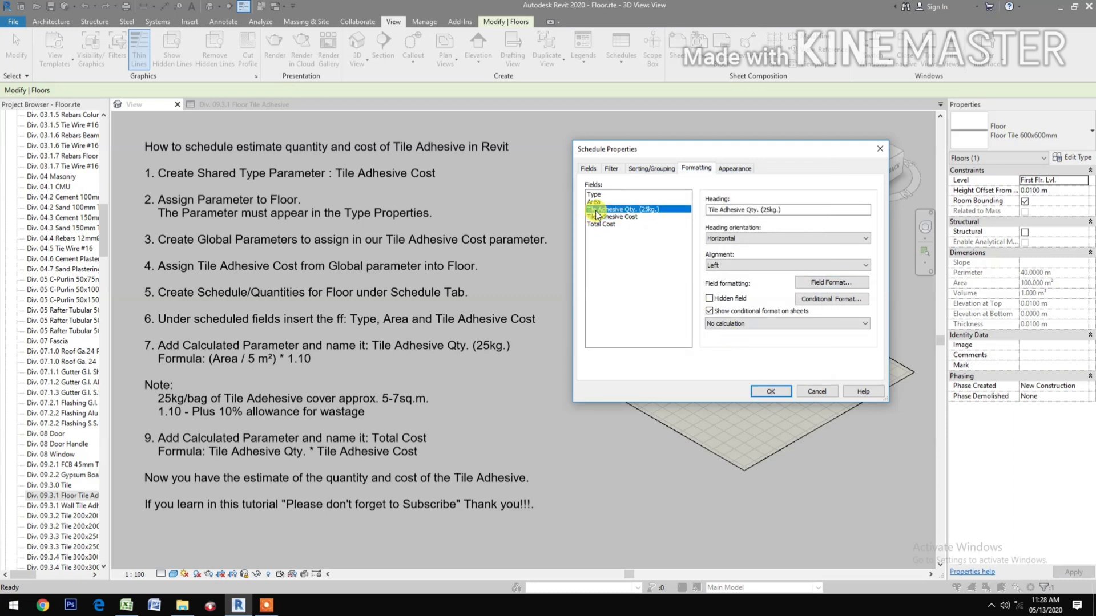
pyautogui.click(713, 265)
pyautogui.click(736, 291)
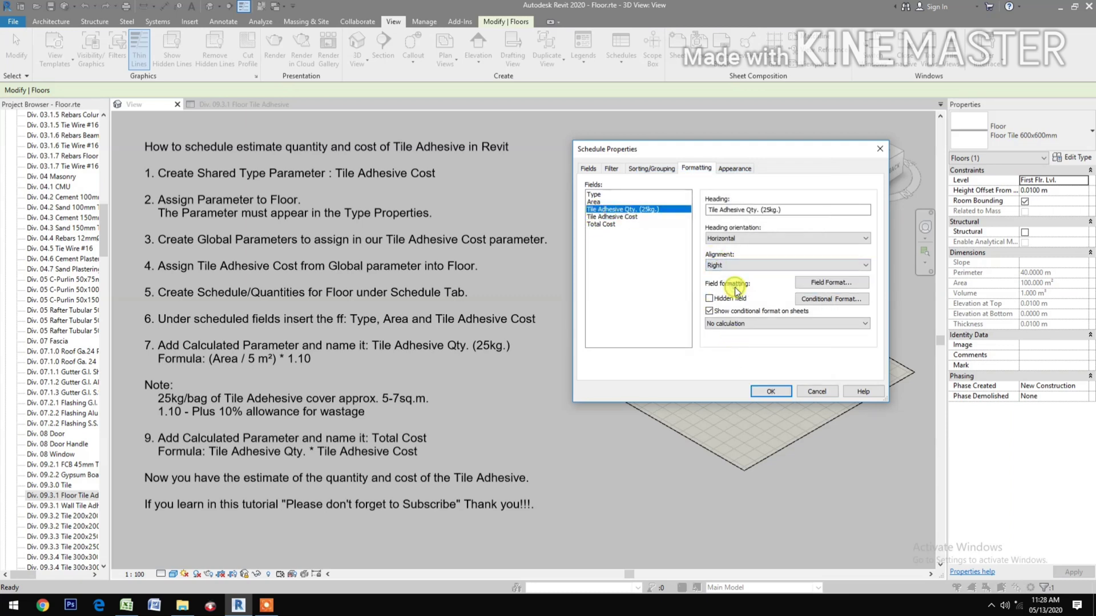
pyautogui.click(817, 284)
pyautogui.click(646, 198)
pyautogui.click(752, 214)
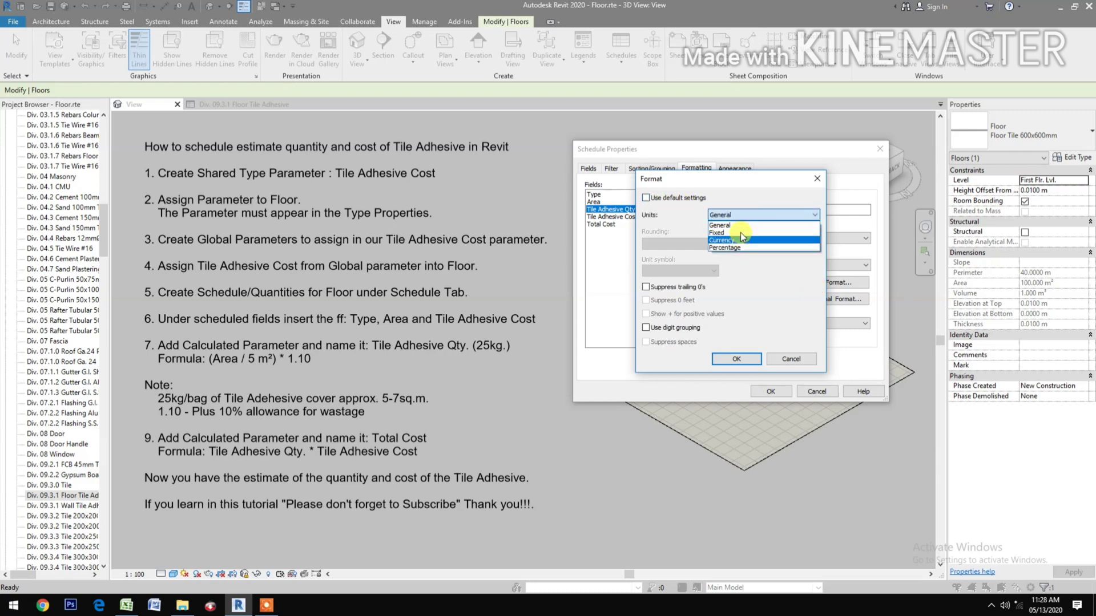
pyautogui.click(737, 233)
pyautogui.click(685, 244)
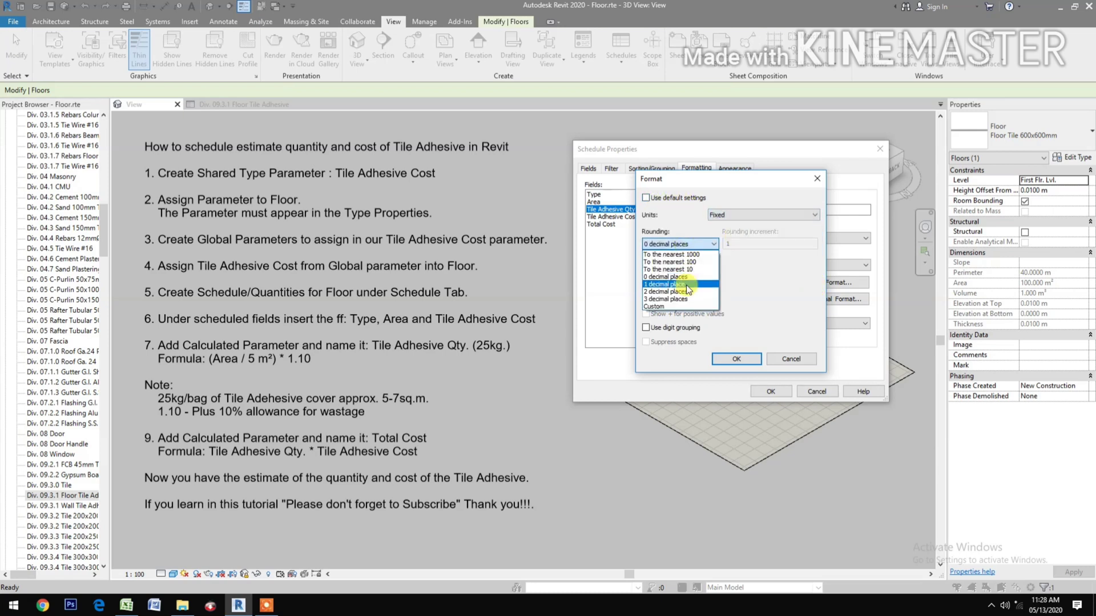
pyautogui.click(666, 291)
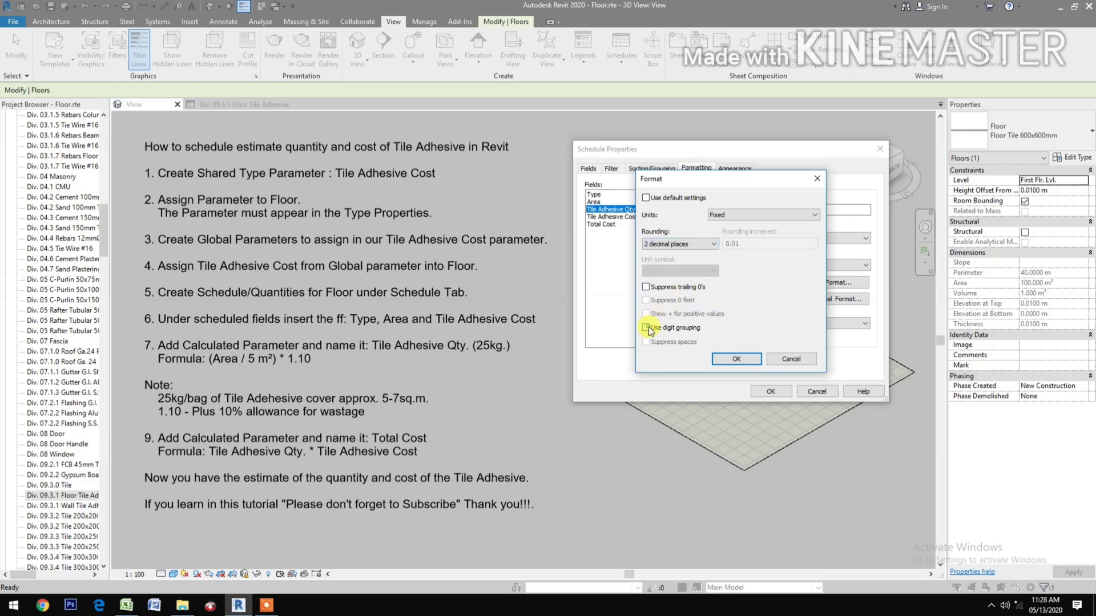
pyautogui.click(733, 360)
pyautogui.click(728, 324)
pyautogui.click(735, 340)
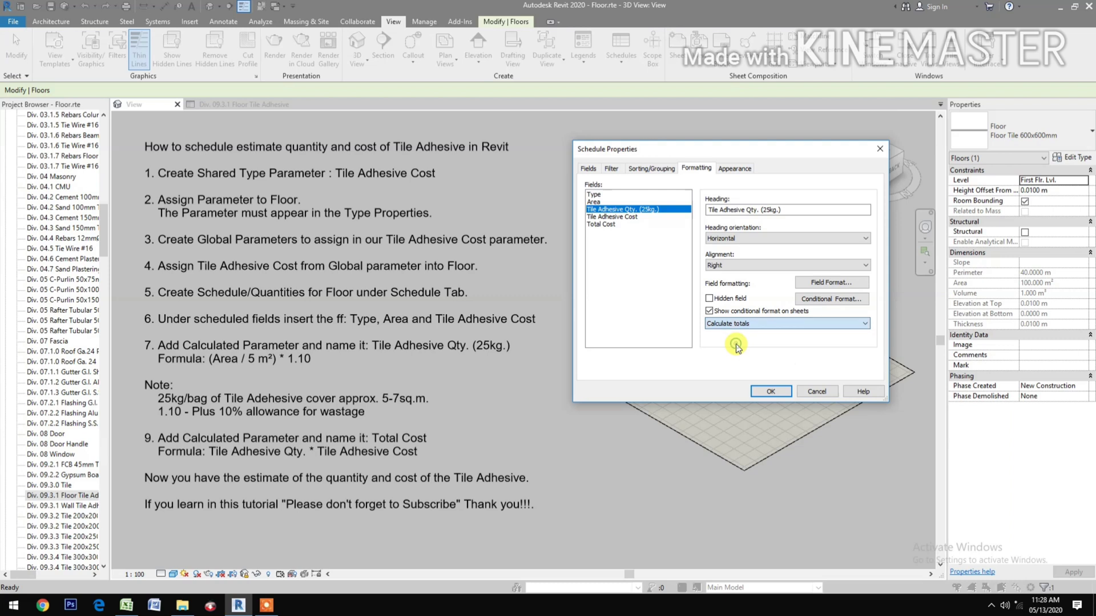
pyautogui.click(604, 196)
pyautogui.click(605, 202)
# Right-align the Area column and format it to 2 decimal places with digit grouping.
pyautogui.click(736, 264)
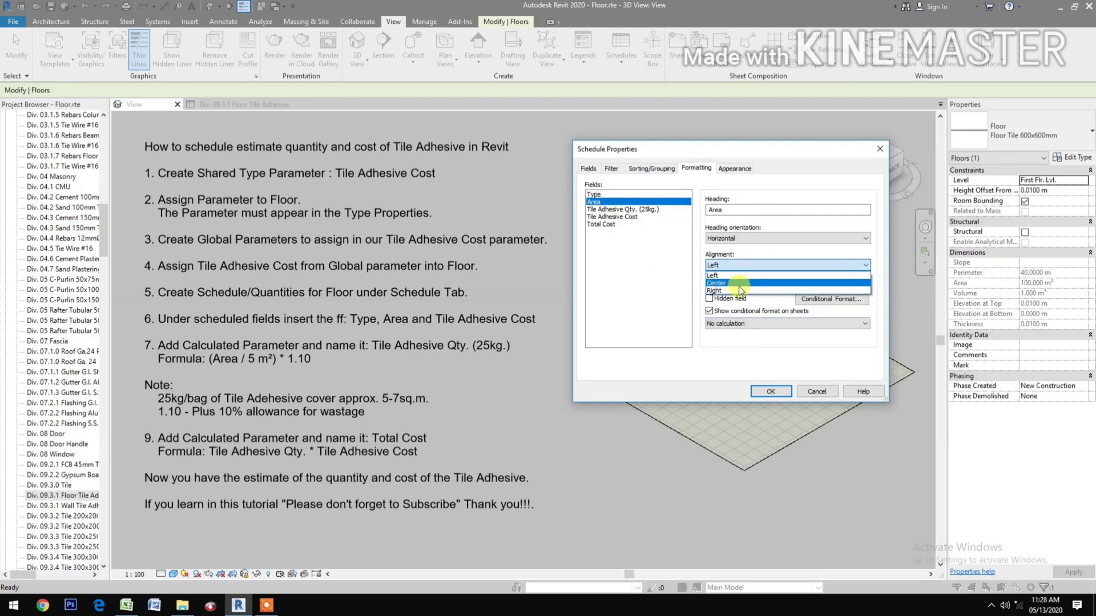
pyautogui.click(739, 284)
pyautogui.click(821, 283)
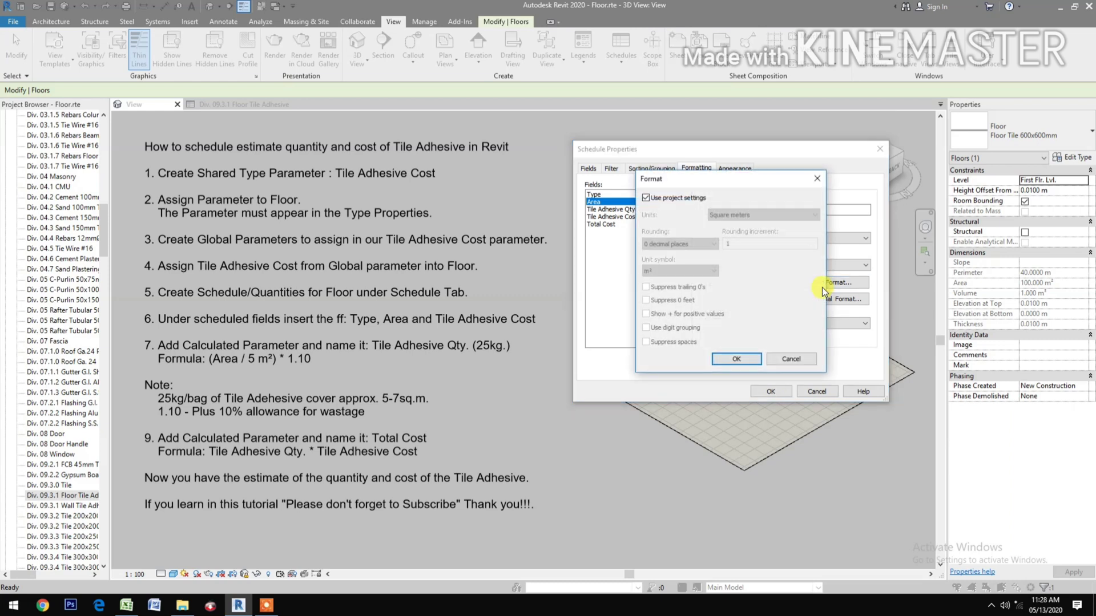
pyautogui.click(646, 197)
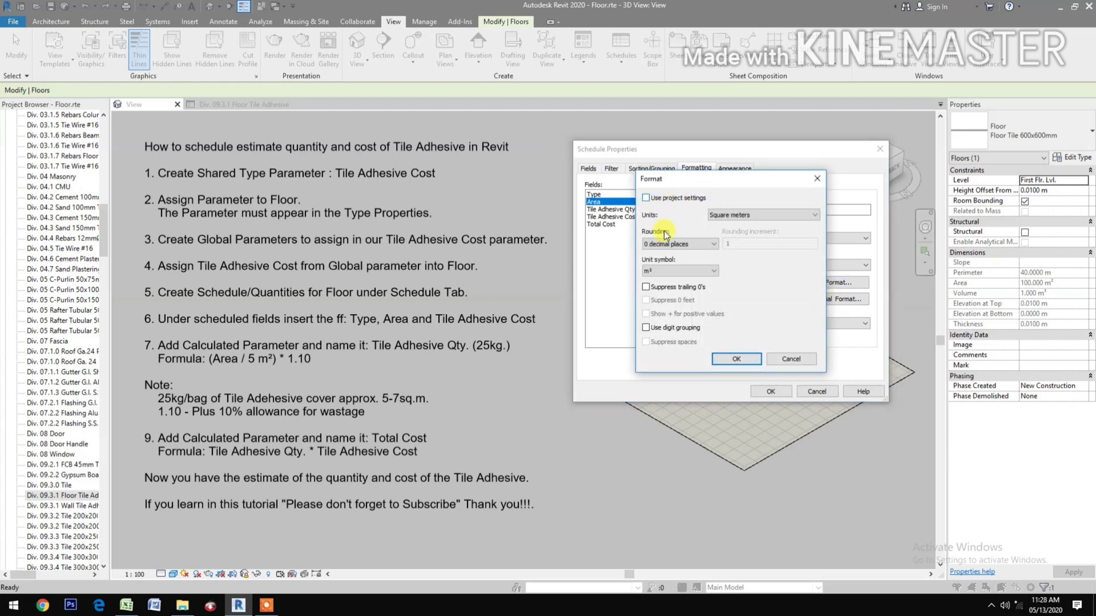
pyautogui.click(679, 244)
pyautogui.click(665, 274)
pyautogui.click(645, 328)
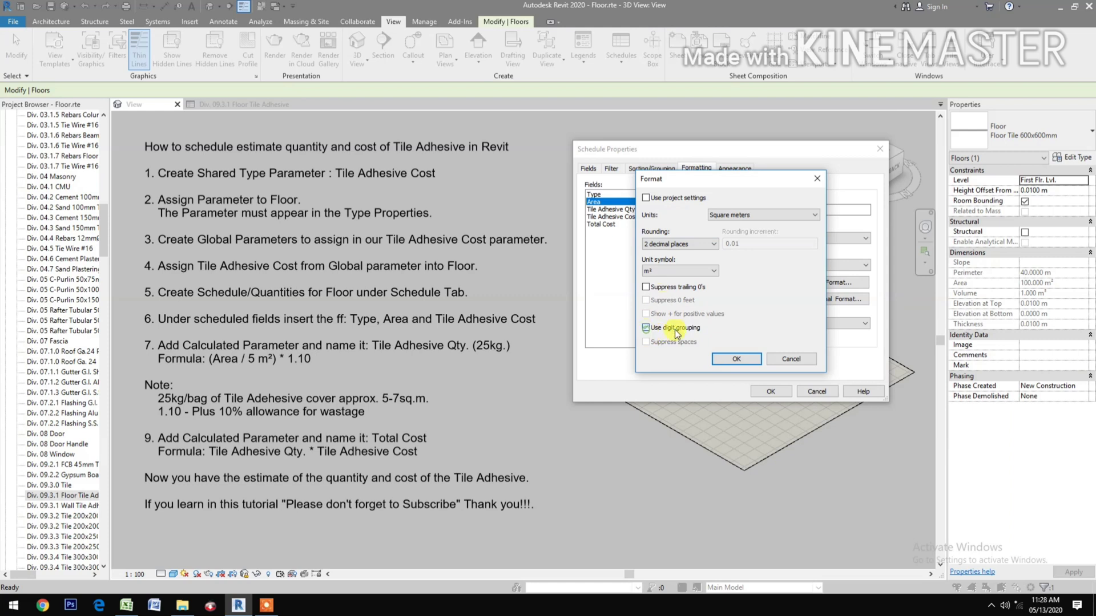
pyautogui.click(718, 360)
# Make the Area column calculate a grand total and apply the schedule settings.
pyautogui.click(740, 323)
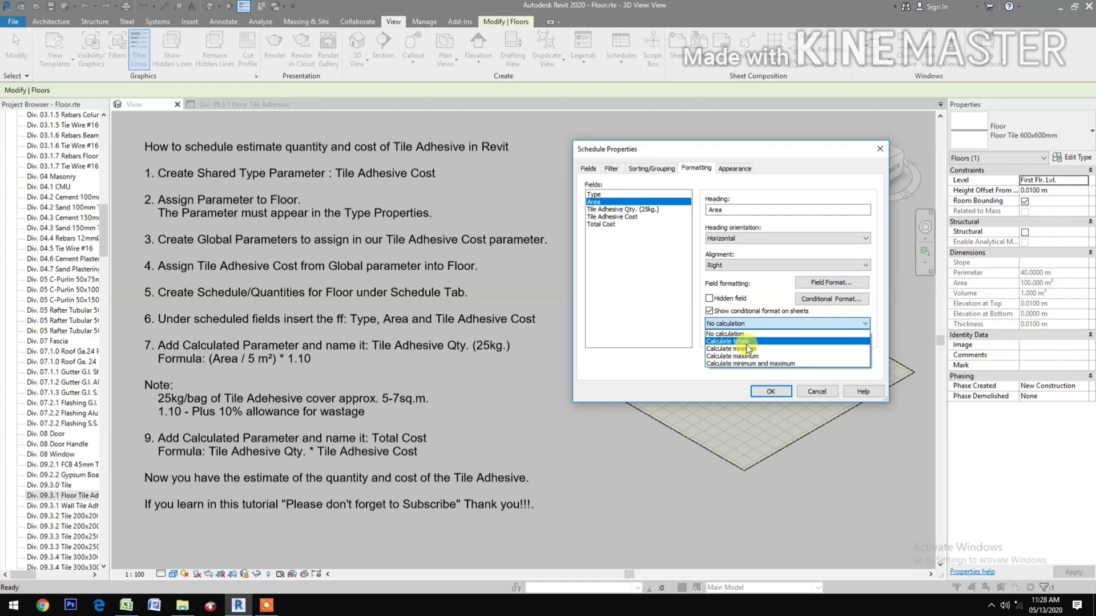
pyautogui.click(747, 341)
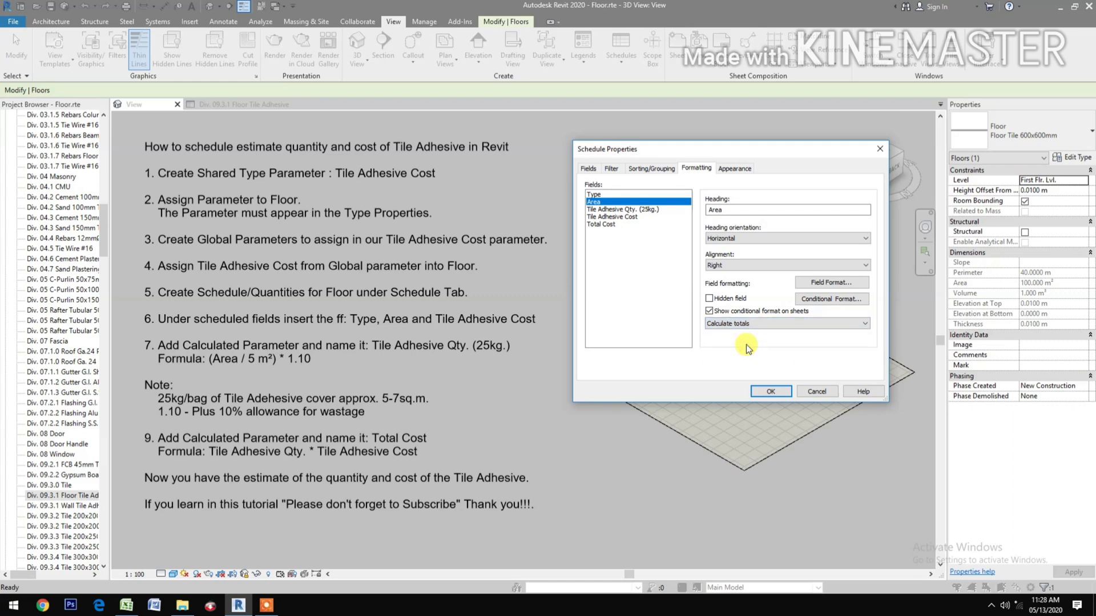
pyautogui.click(731, 169)
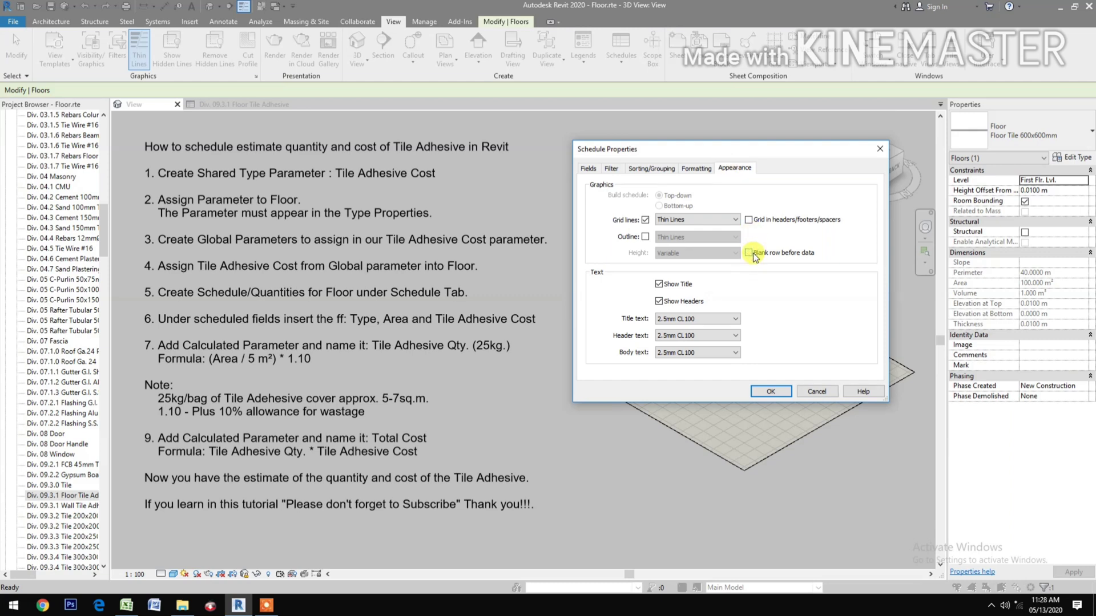
pyautogui.click(769, 393)
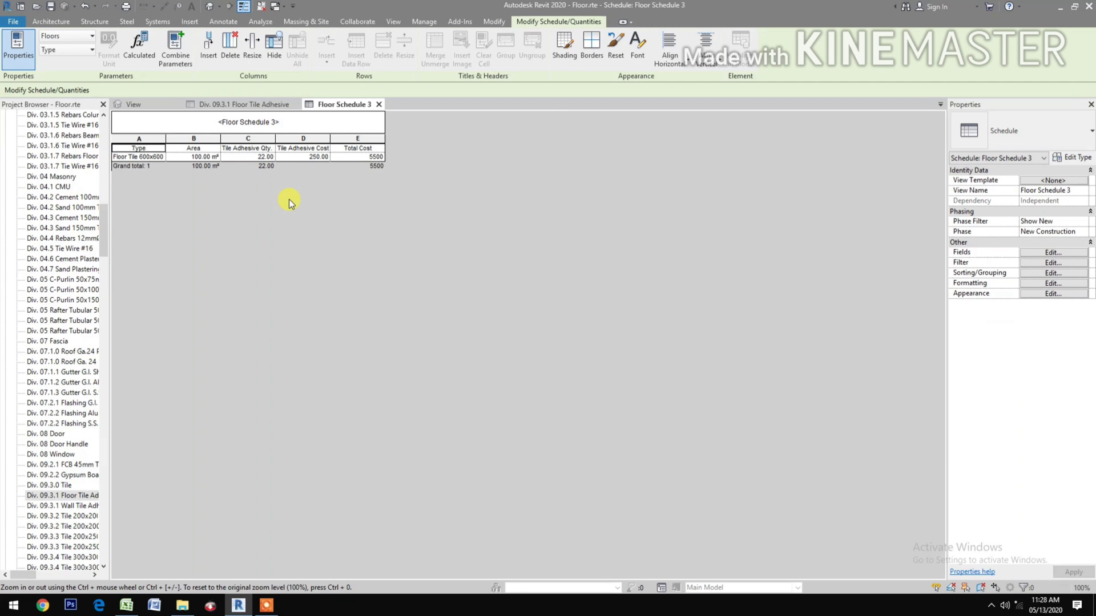
# Widen column A (Type) and column D (Tile Adhesive Cost) of Floor Schedule 3.
pyautogui.moveTo(165, 140); pyautogui.dragTo(372, 138)
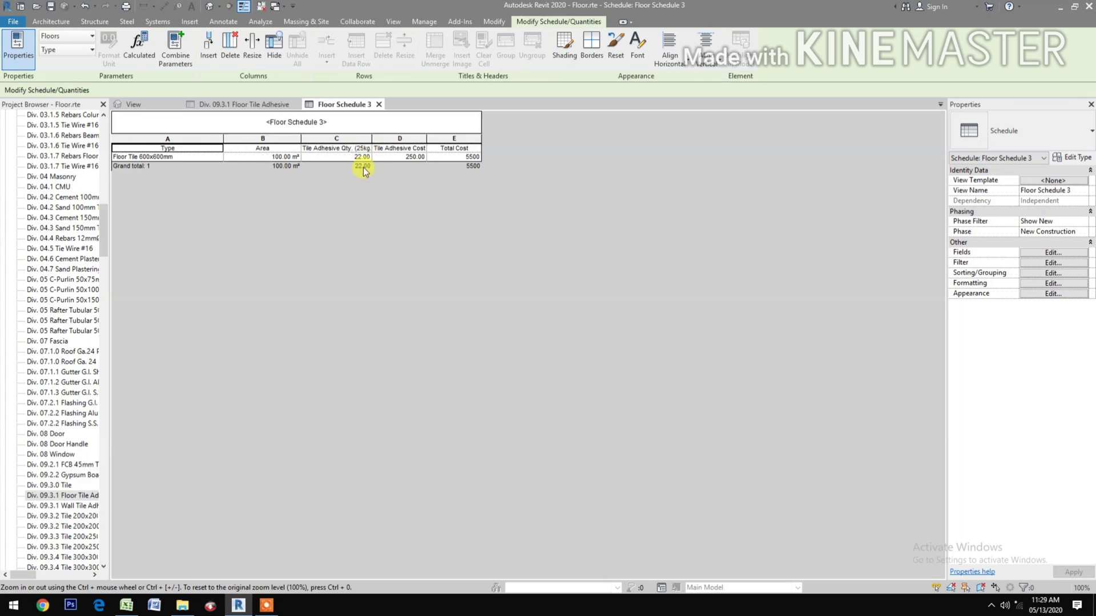
pyautogui.moveTo(427, 141); pyautogui.dragTo(438, 141)
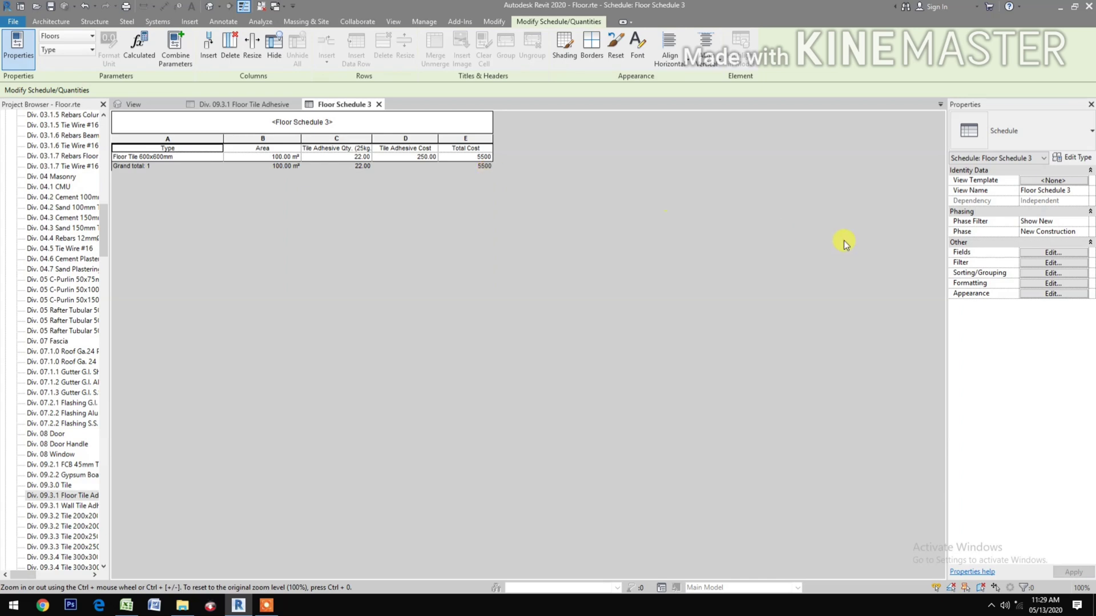
# Override the default format for the Total Cost field and set its units to Currency.
pyautogui.click(1046, 252)
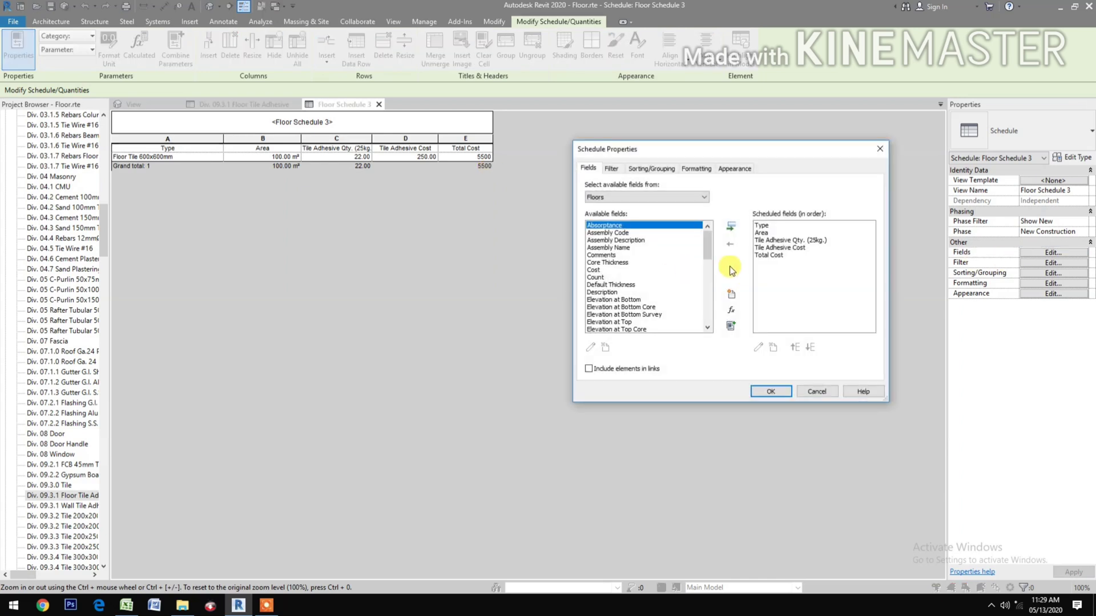
pyautogui.click(780, 256)
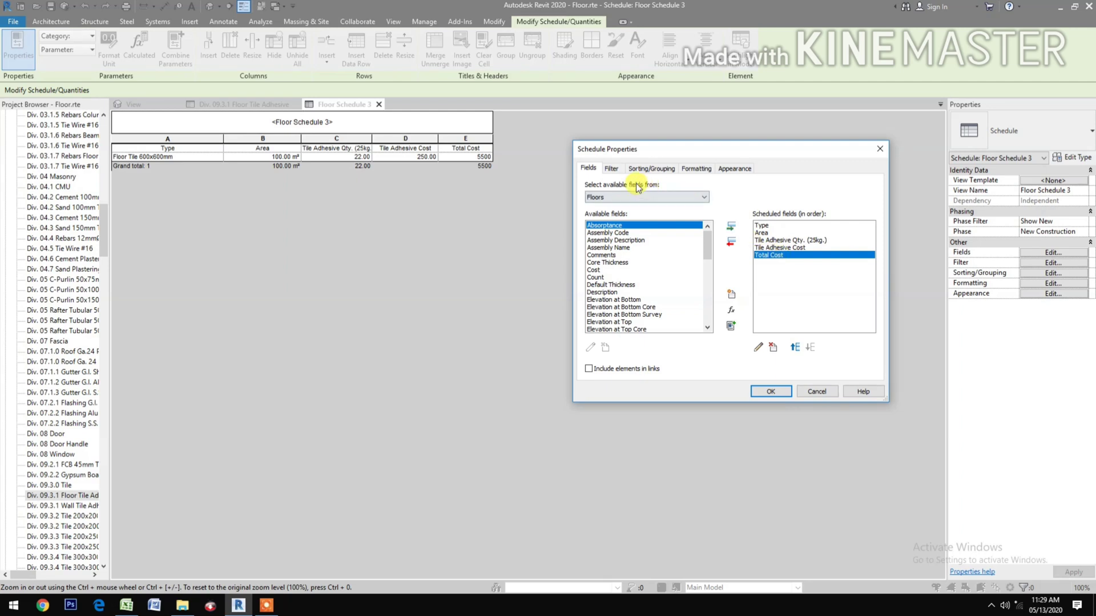
pyautogui.click(687, 169)
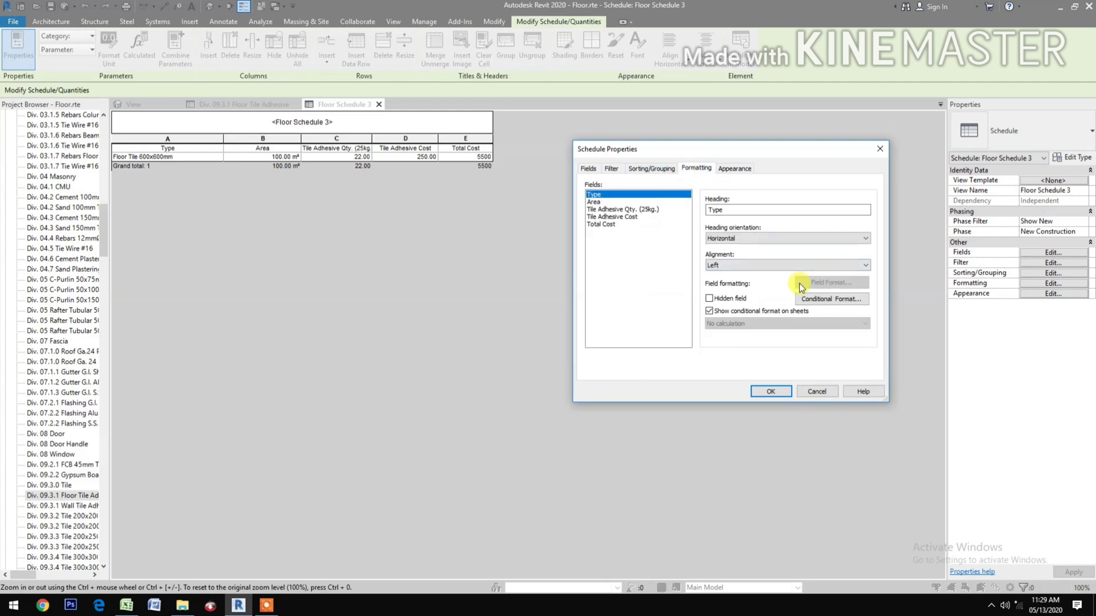
pyautogui.click(600, 224)
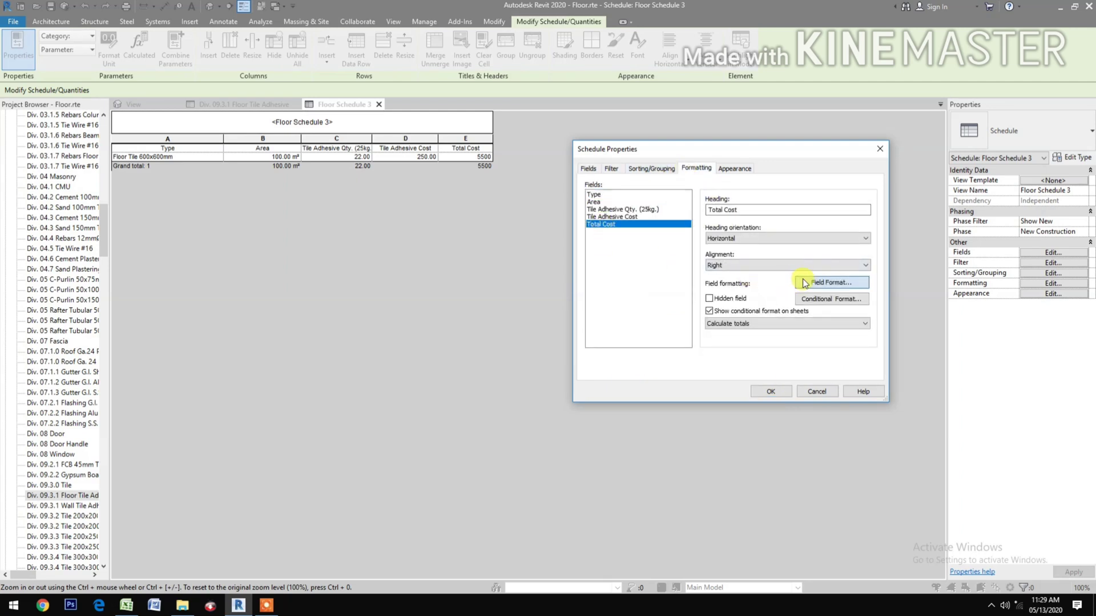
pyautogui.click(802, 282)
pyautogui.click(654, 197)
pyautogui.click(721, 215)
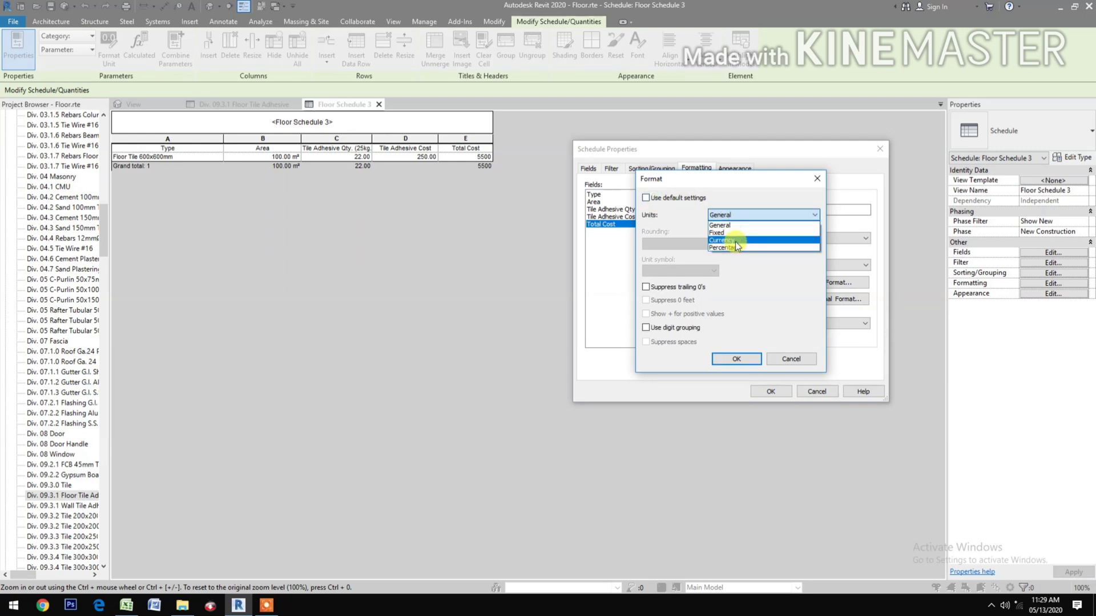
pyautogui.click(733, 240)
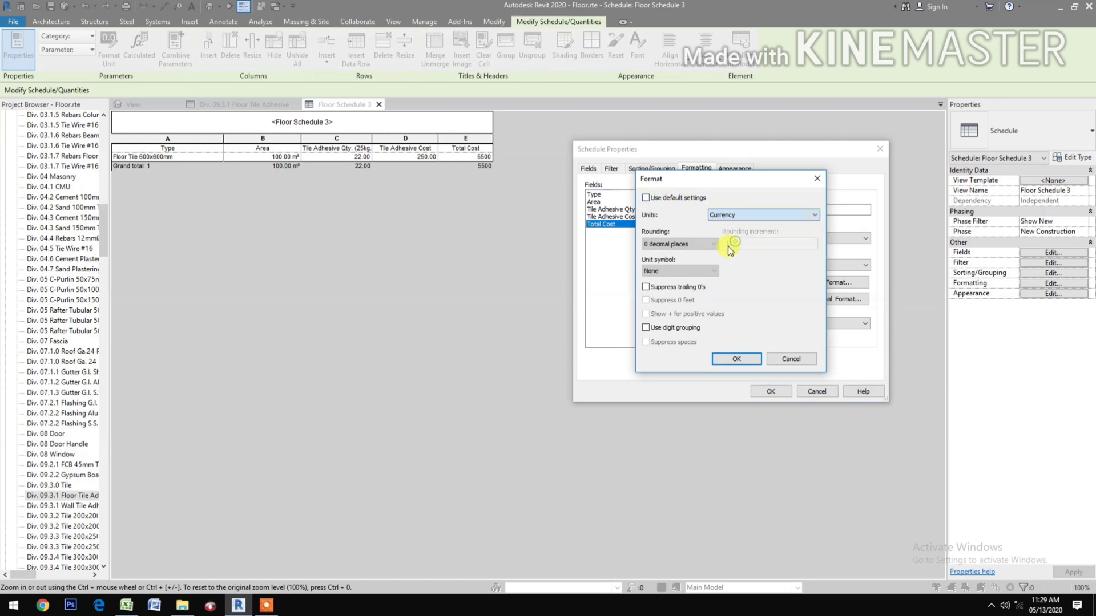
# Round Total Cost to 2 decimal places with digit grouping so it reads 5,500.00.
pyautogui.click(648, 244)
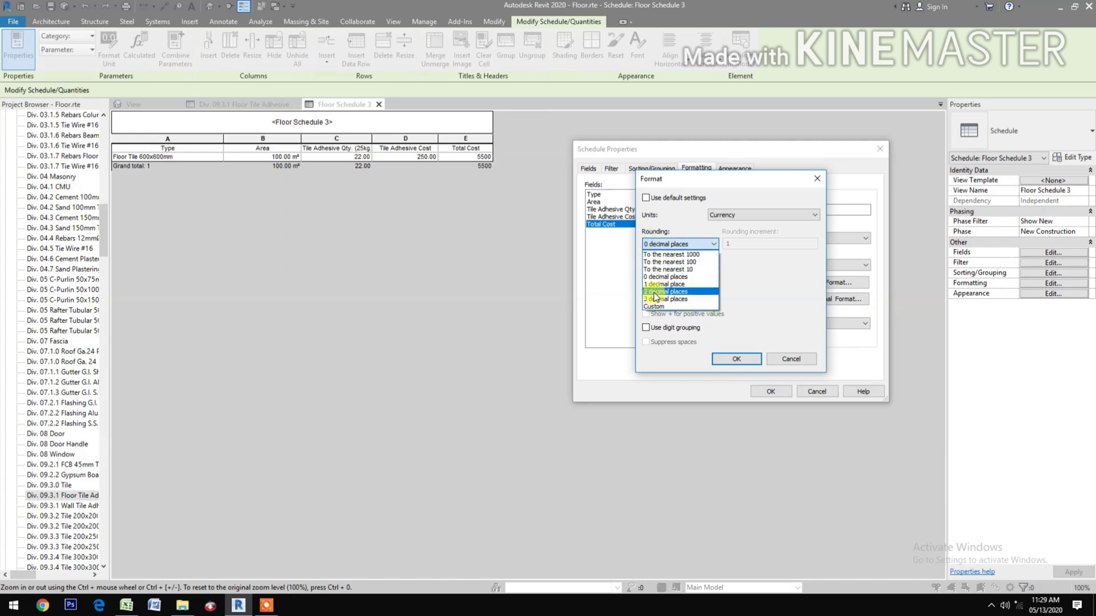
pyautogui.click(665, 291)
pyautogui.click(645, 327)
pyautogui.click(733, 360)
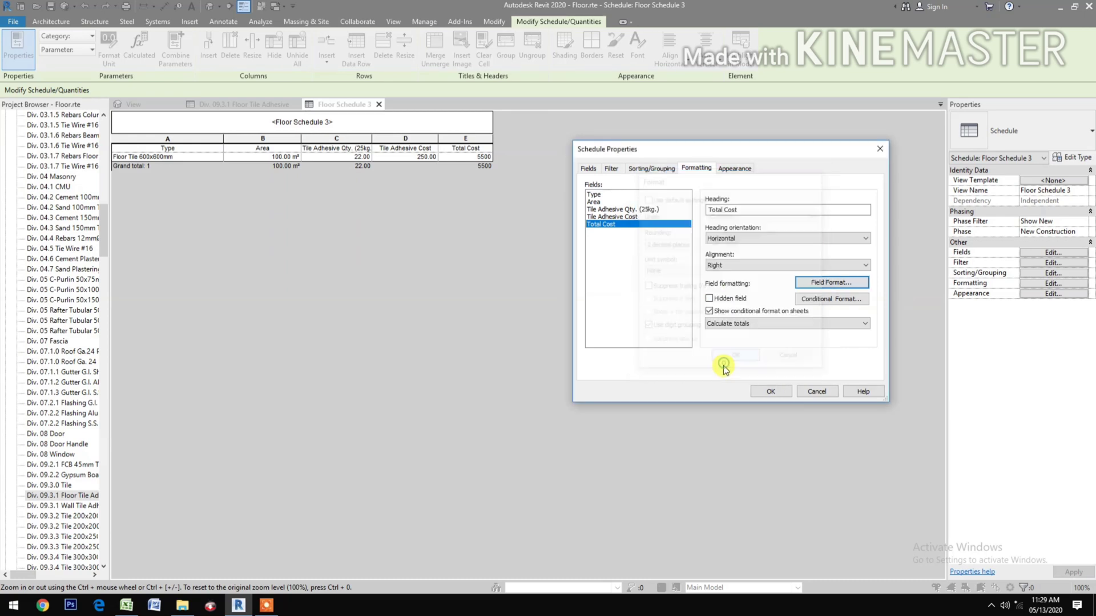
pyautogui.click(764, 391)
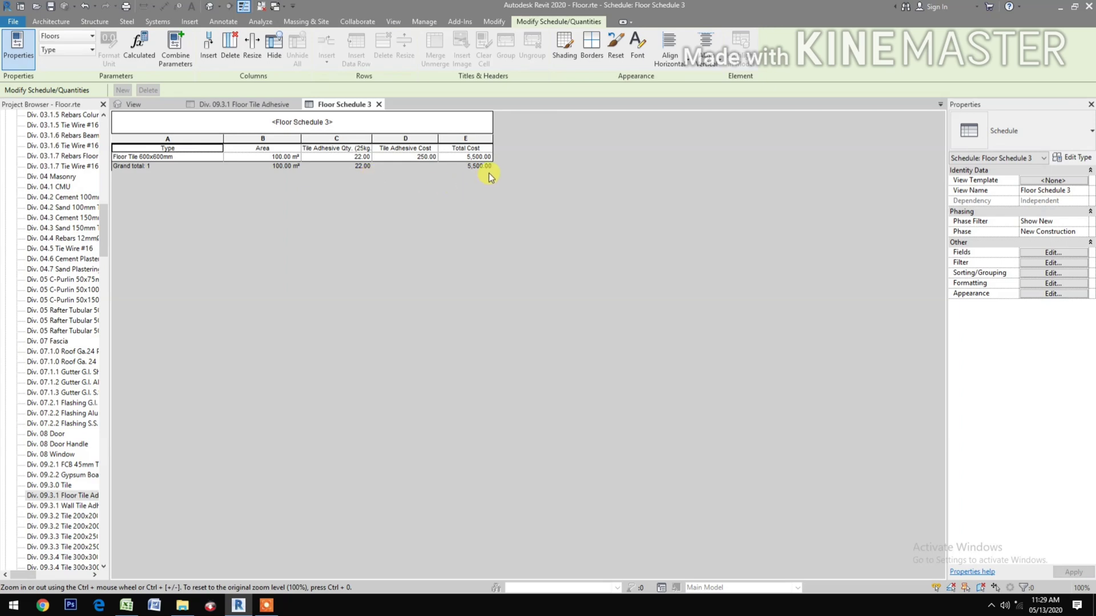
# Change the Tile Adhesive Cost global parameter to 280 so the Total Cost becomes 6,160.00.
pyautogui.click(432, 21)
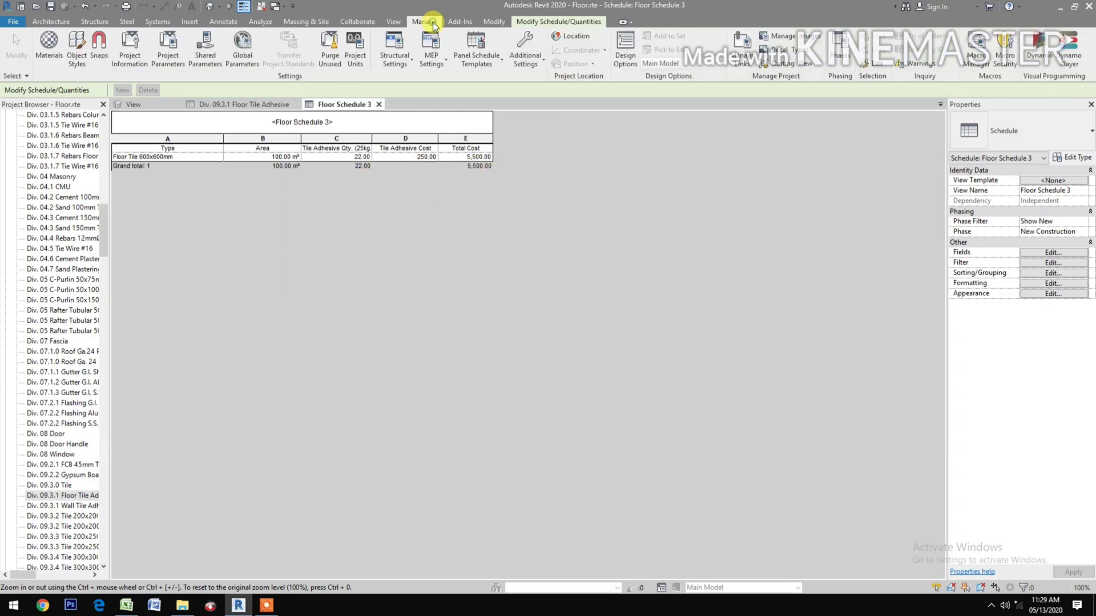
pyautogui.click(242, 50)
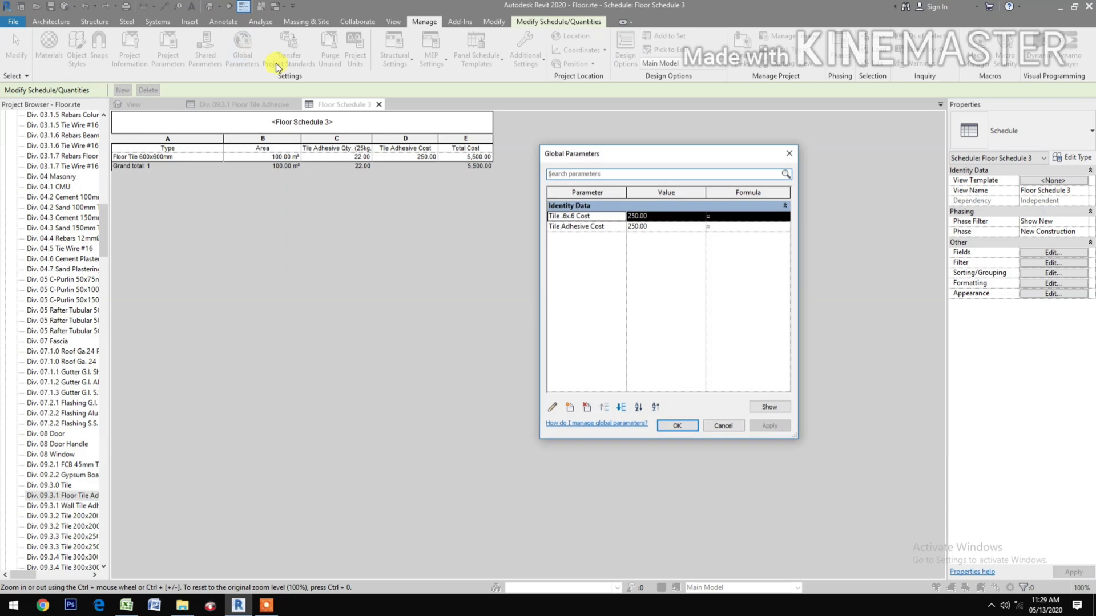
pyautogui.click(659, 226)
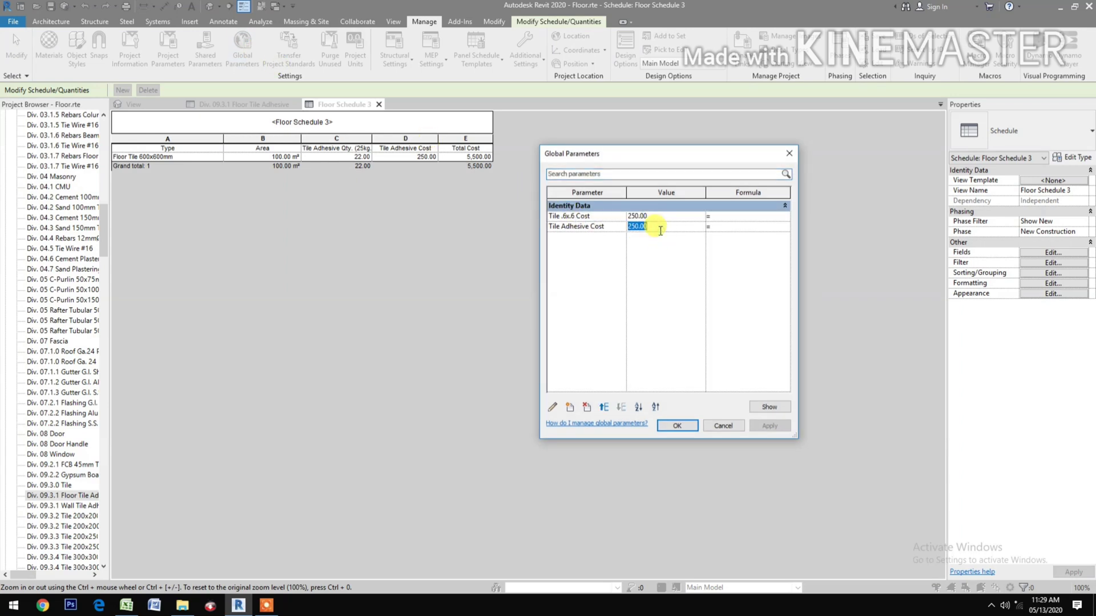
pyautogui.write('280')
pyautogui.click(766, 423)
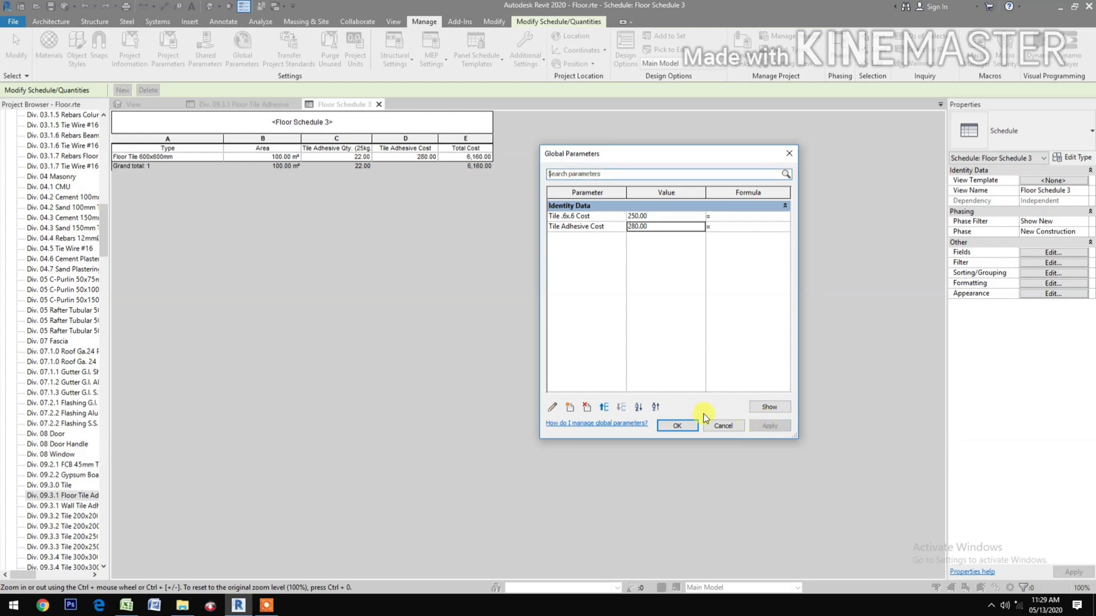
pyautogui.click(686, 424)
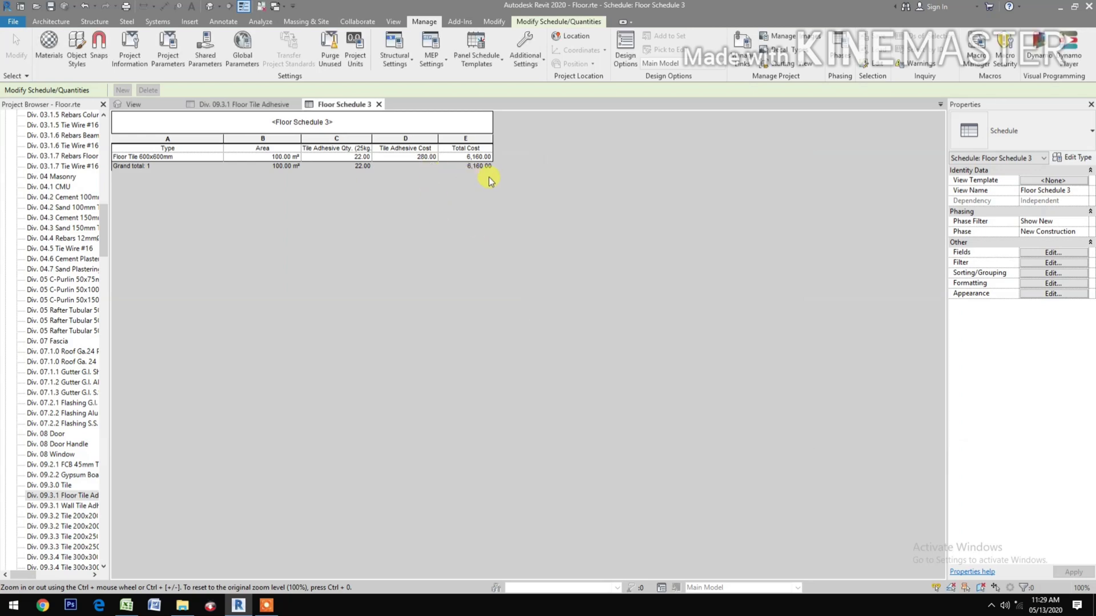